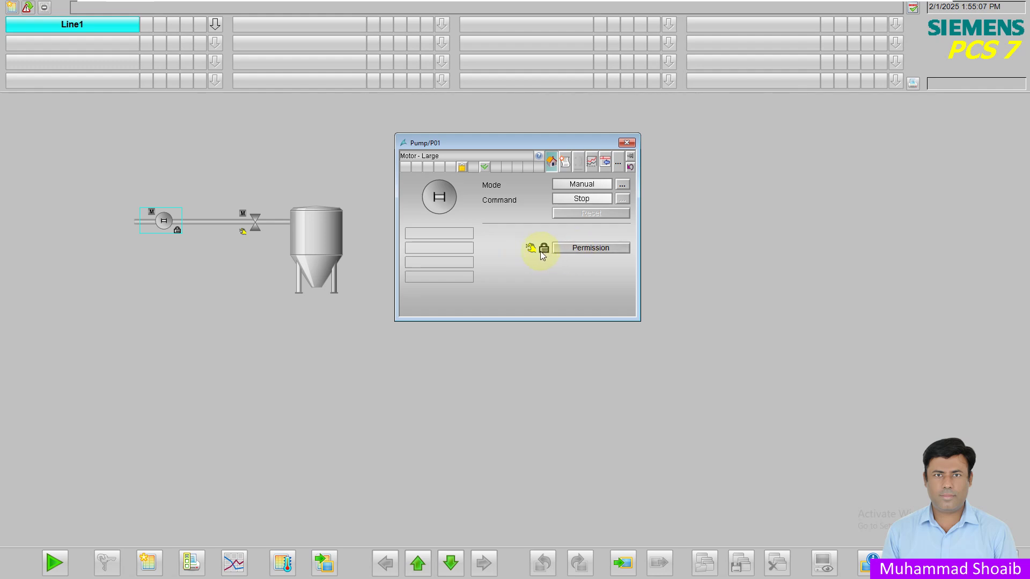
# - Open pump P01's Permission interlock faceplate, place it below the pipeline, and set bit 0 of IB 0 on in S7-PLCSIM
pyautogui.click(573, 249)
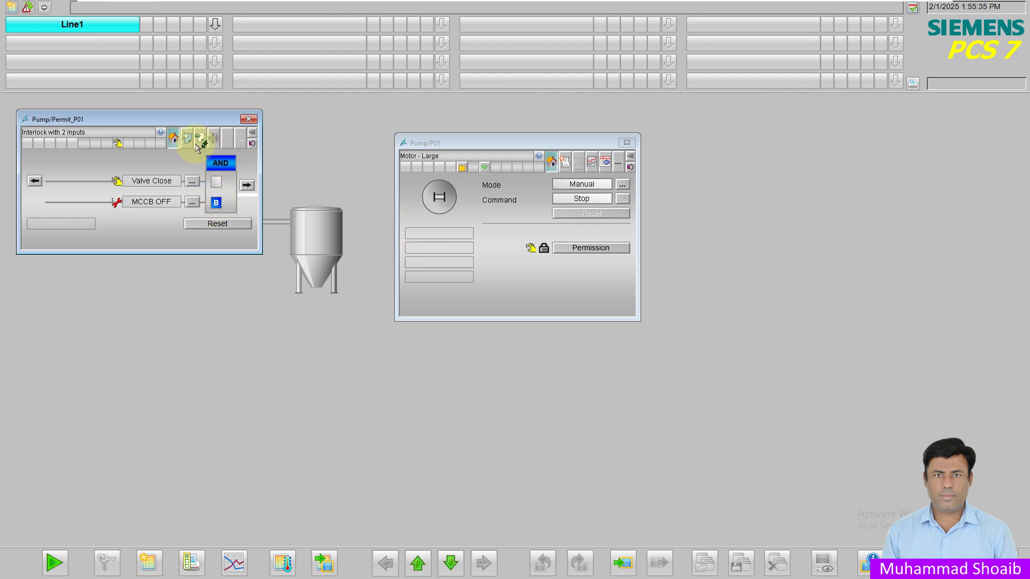
pyautogui.moveTo(182, 124); pyautogui.dragTo(223, 322)
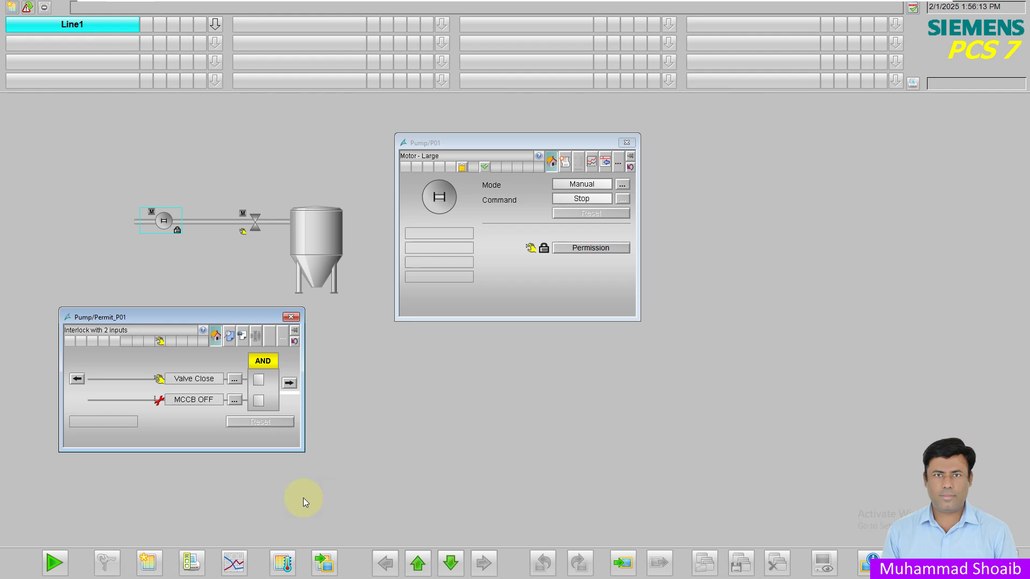
pyautogui.press('super')
pyautogui.click(144, 567)
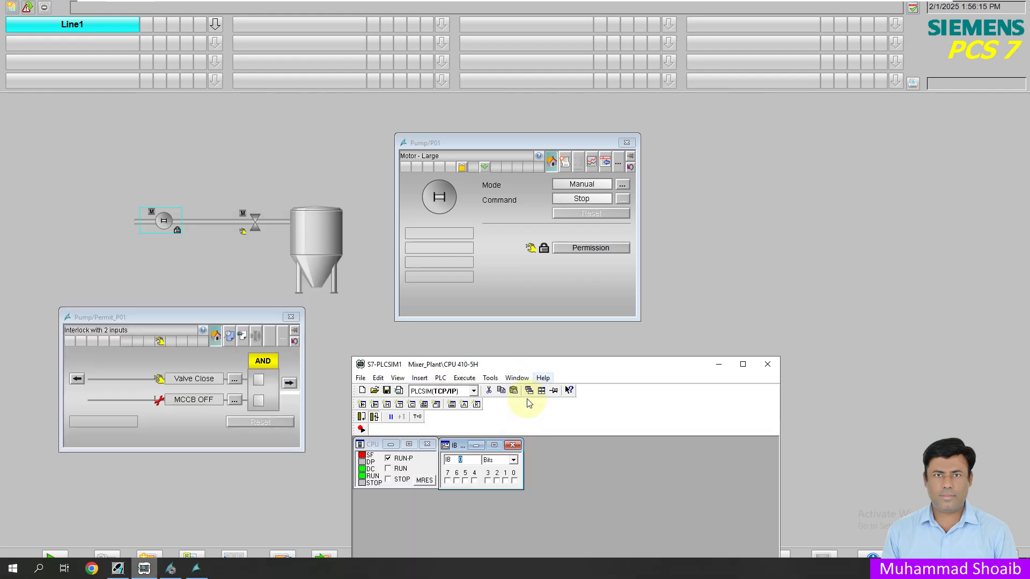
pyautogui.click(514, 481)
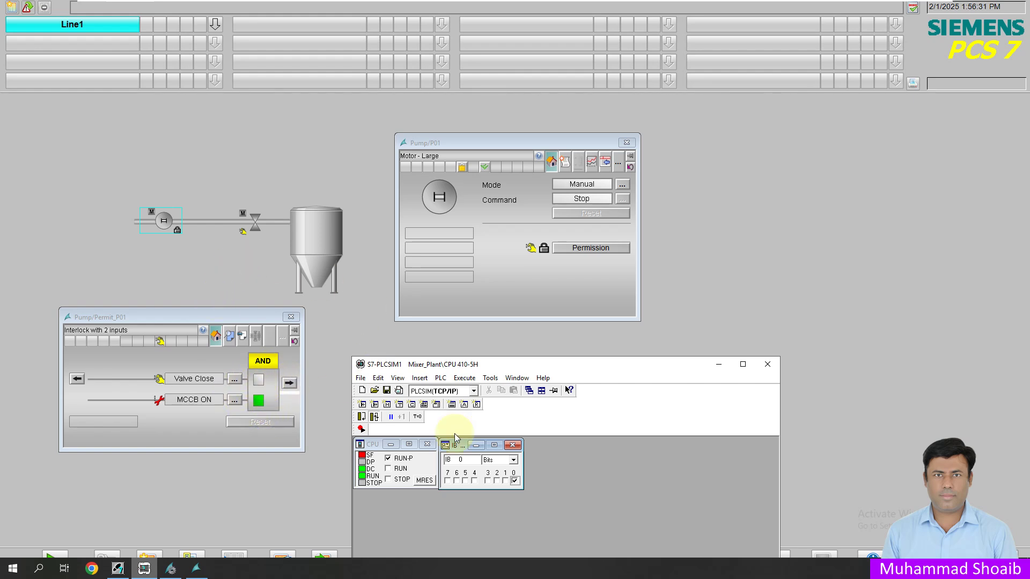
pyautogui.click(718, 364)
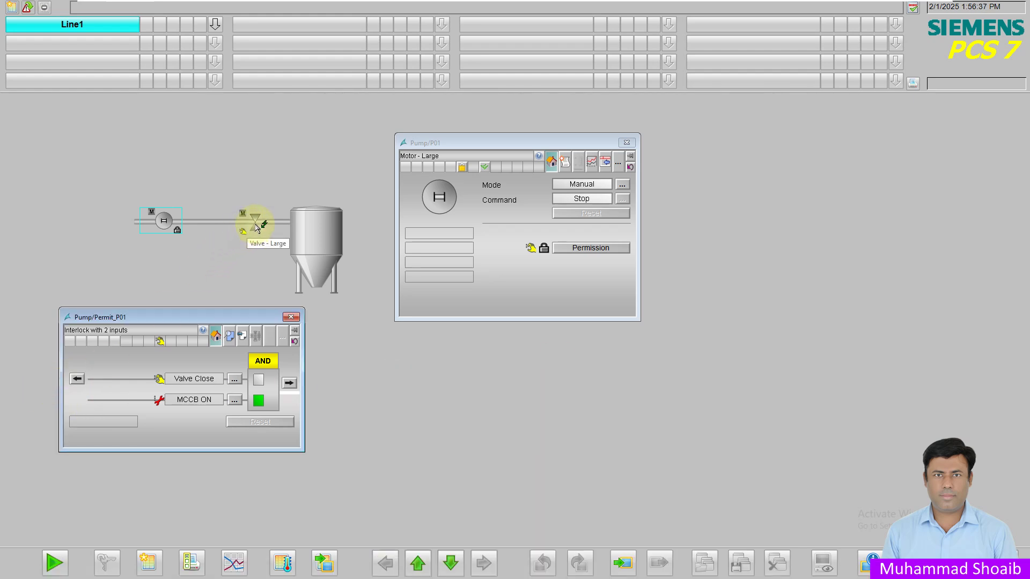
# - Give valve Val01 the Open command from the first interlock input's linked faceplate and close that faceplate
pyautogui.click(81, 378)
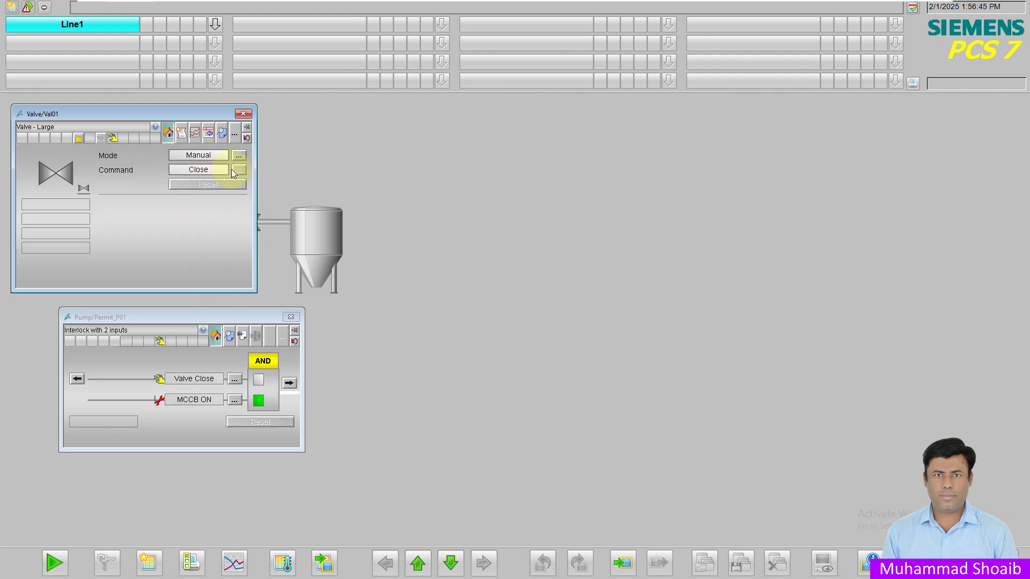
pyautogui.click(239, 171)
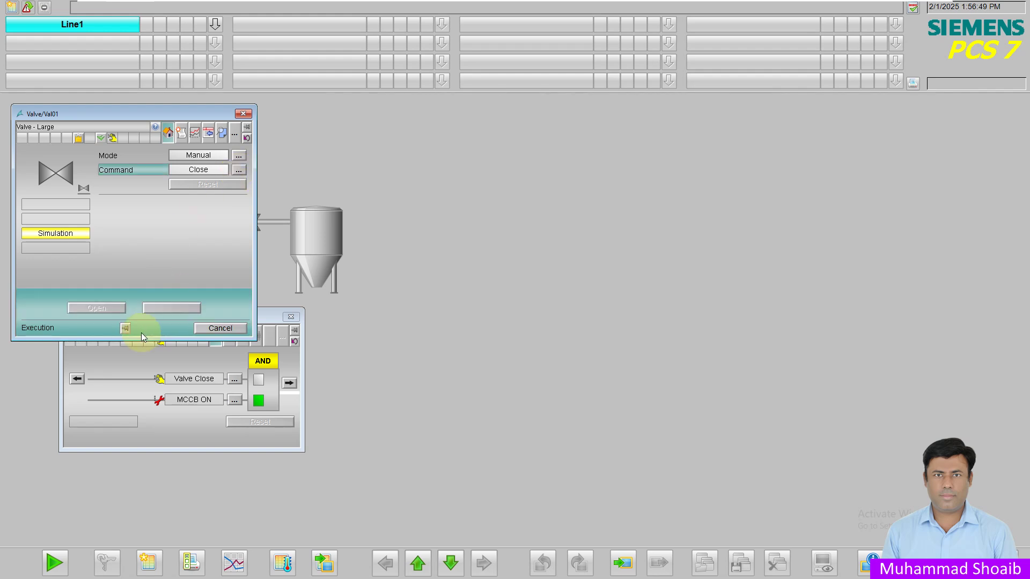
pyautogui.click(115, 312)
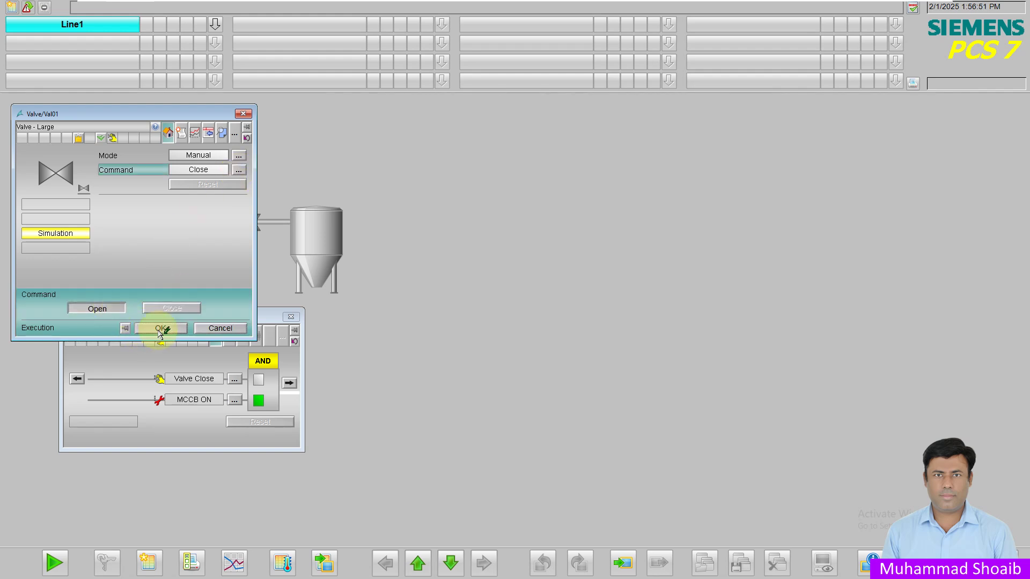
pyautogui.click(159, 330)
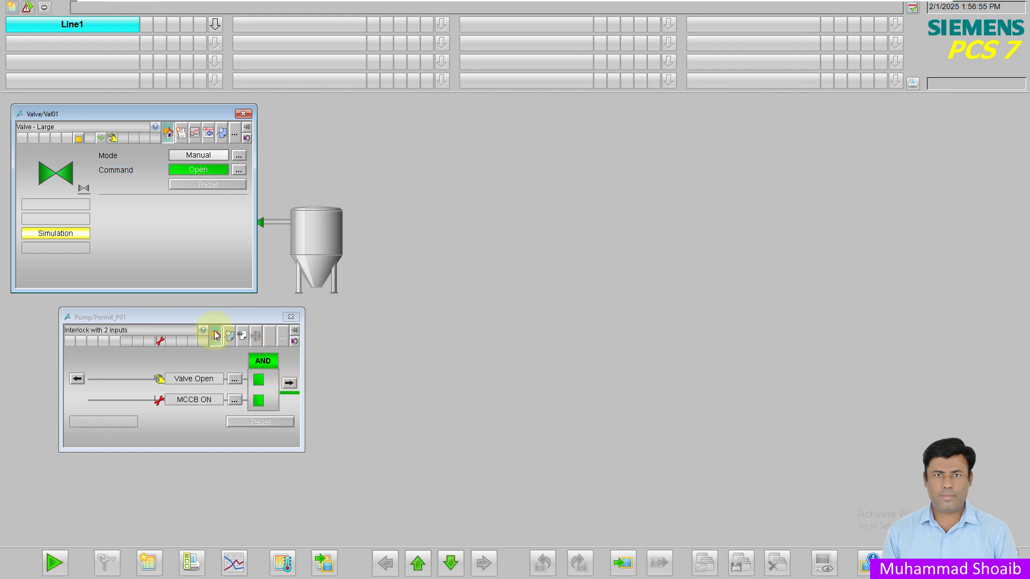
pyautogui.click(242, 113)
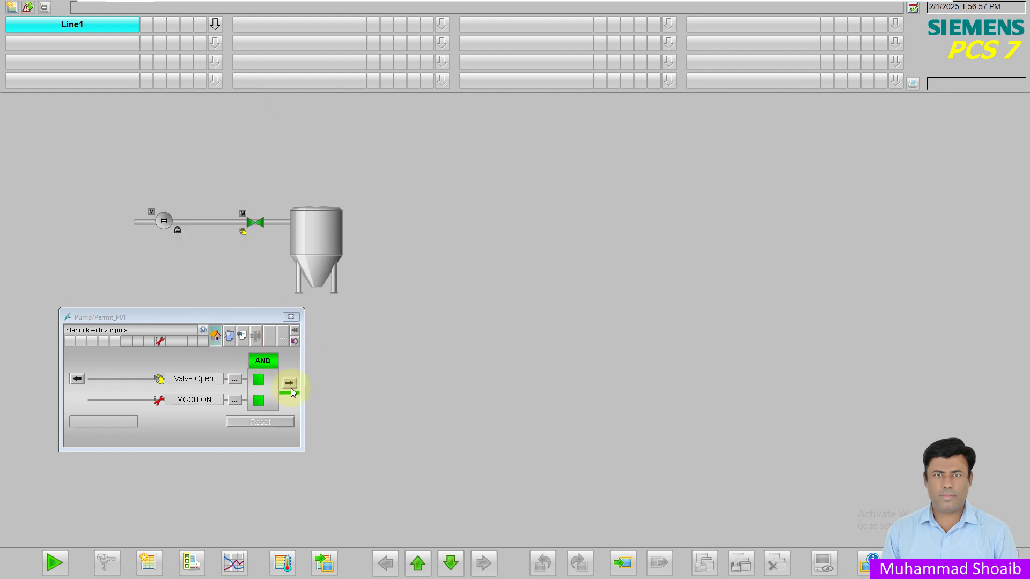
# - Reopen the P01 motor faceplate from the interlock output, set the bypass on the MCCB input, and close the interlock faceplate
pyautogui.click(289, 383)
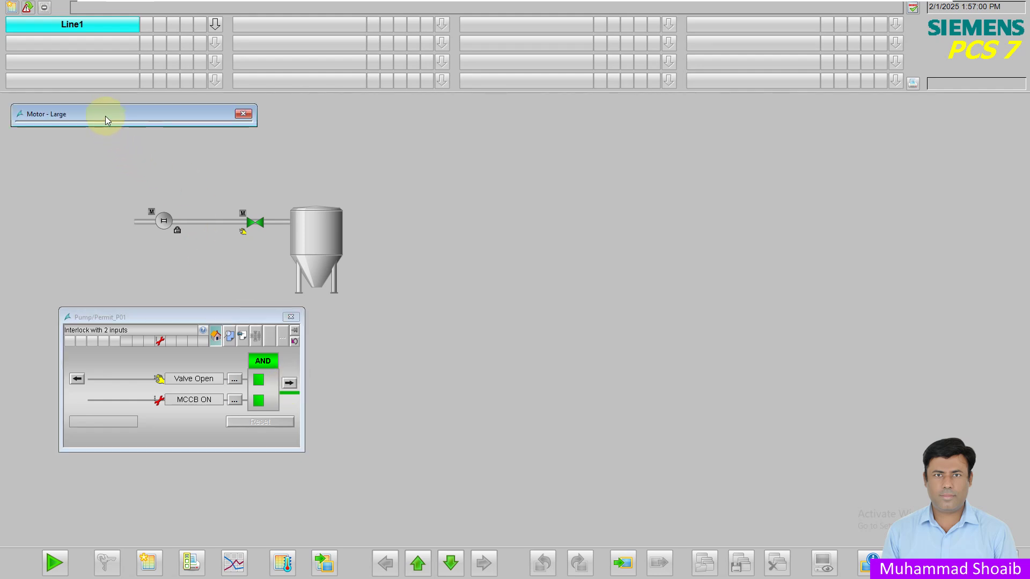
pyautogui.moveTo(79, 114); pyautogui.dragTo(484, 160)
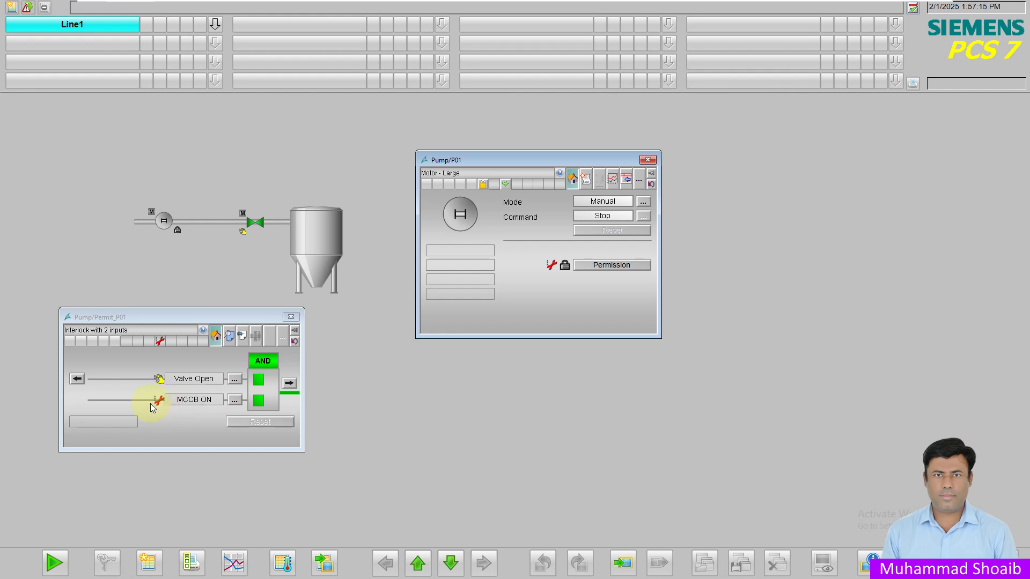
pyautogui.click(235, 401)
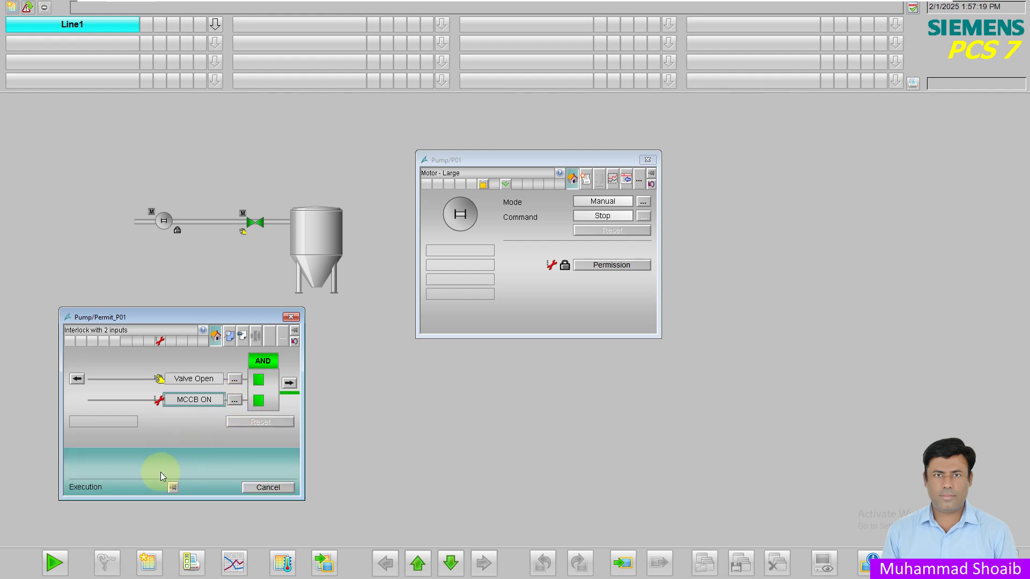
pyautogui.click(145, 468)
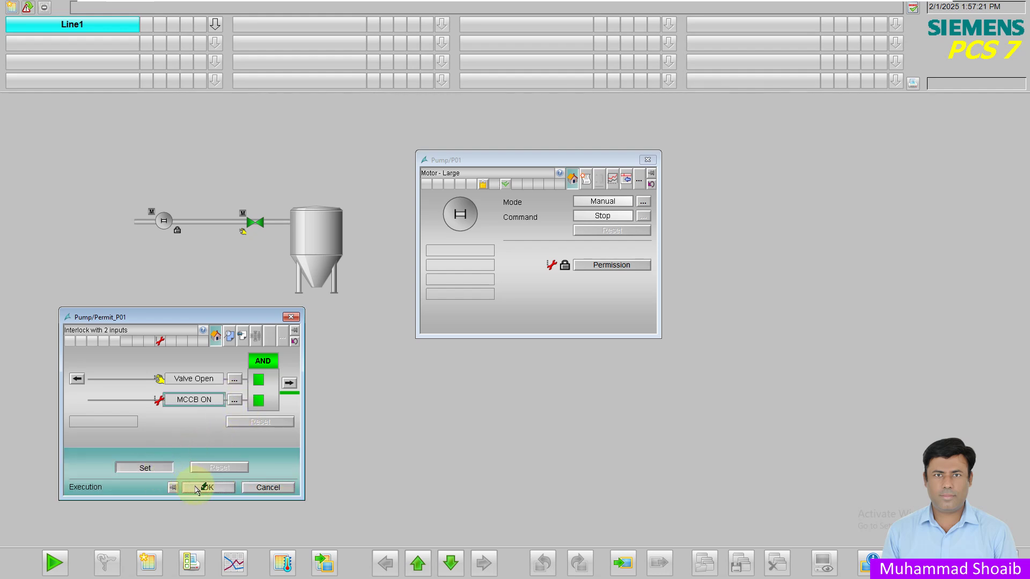
pyautogui.press('Return')
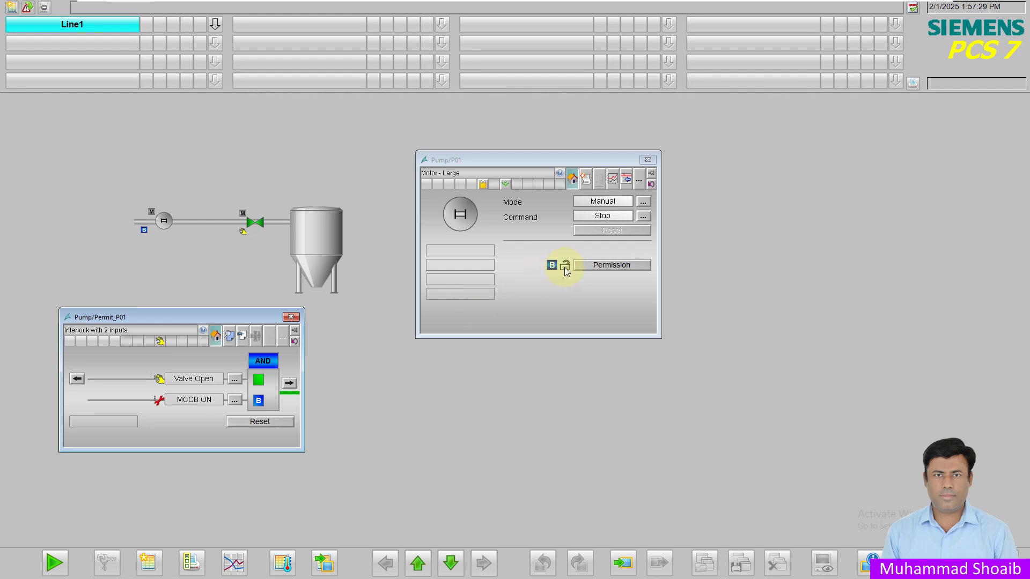
pyautogui.click(290, 317)
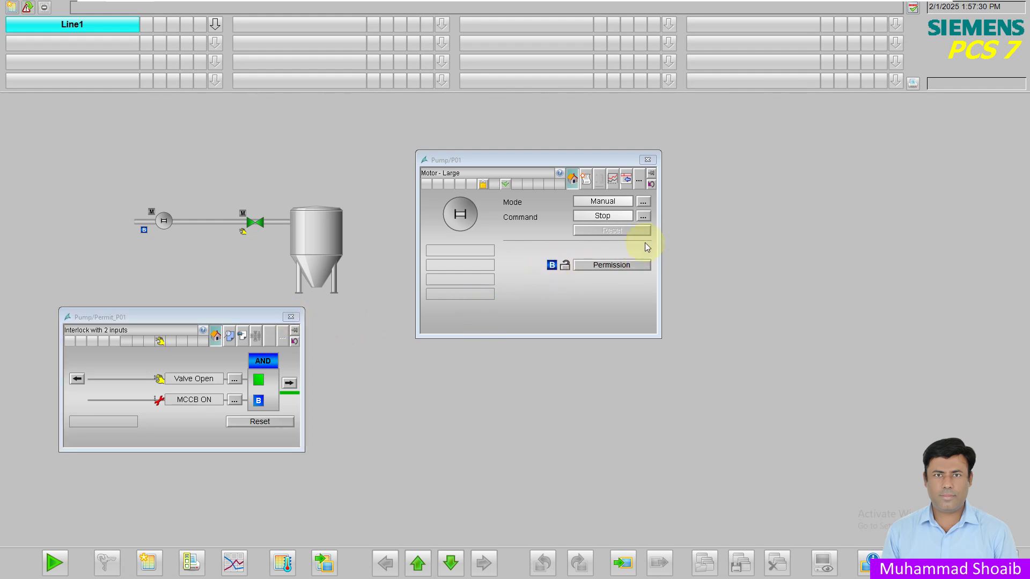
# - Give pump P01 the Start command in its motor faceplate and confirm it
pyautogui.click(643, 218)
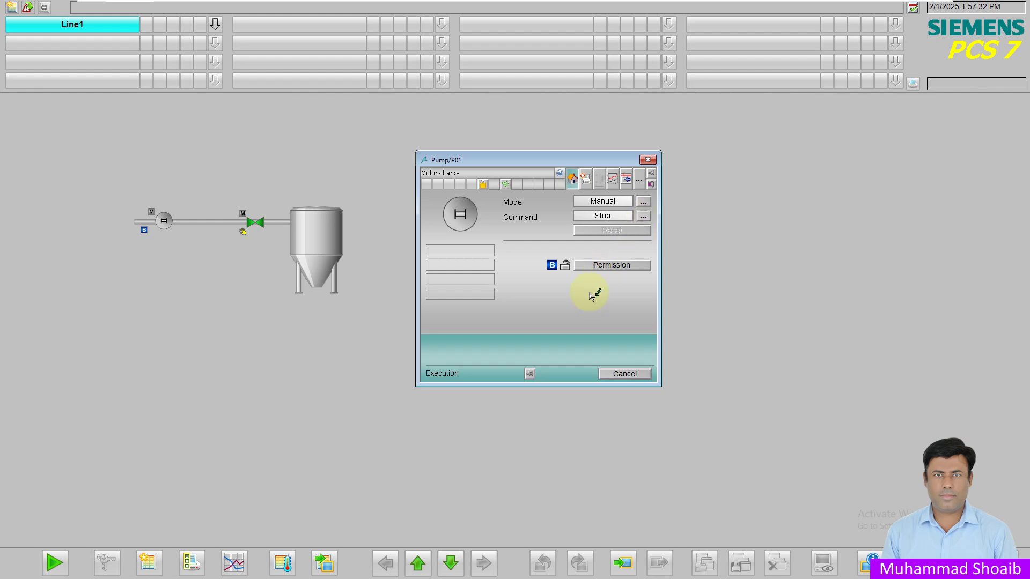
pyautogui.click(509, 355)
pyautogui.click(549, 378)
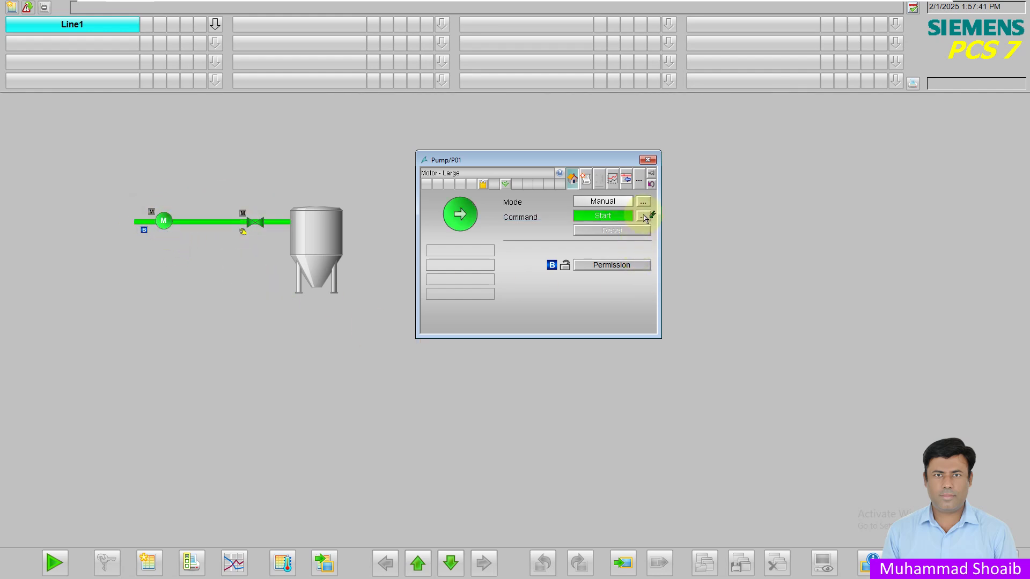
# - Open valve Val01's faceplate from the process picture and command the valve to Close while the pump runs
pyautogui.click(257, 228)
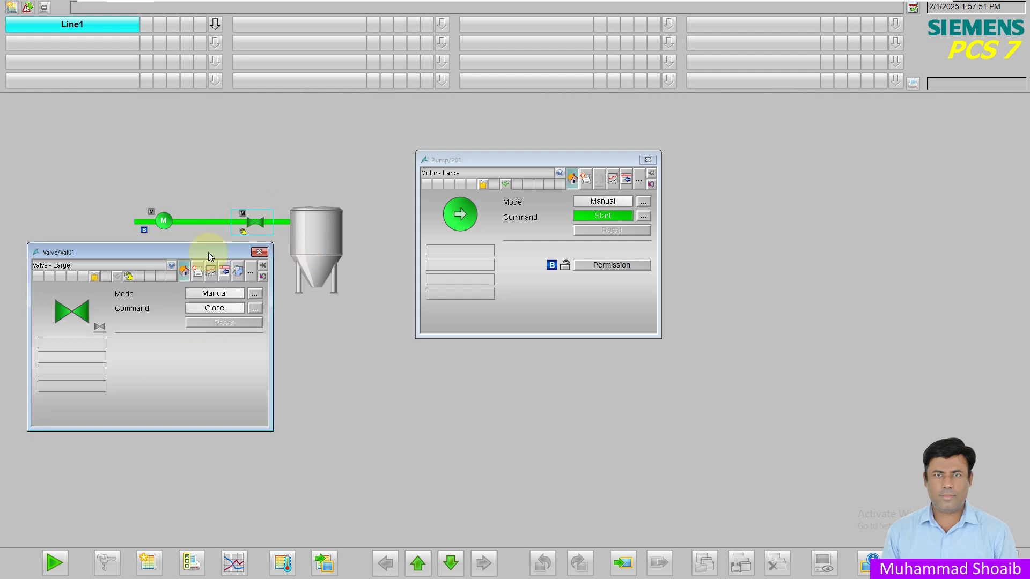
pyautogui.click(254, 308)
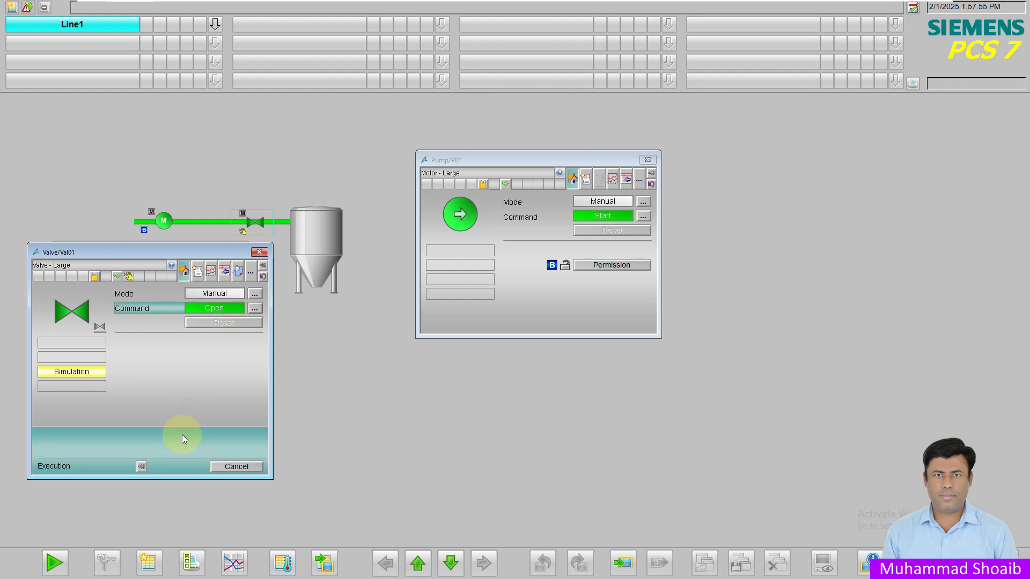
pyautogui.click(184, 447)
pyautogui.click(179, 466)
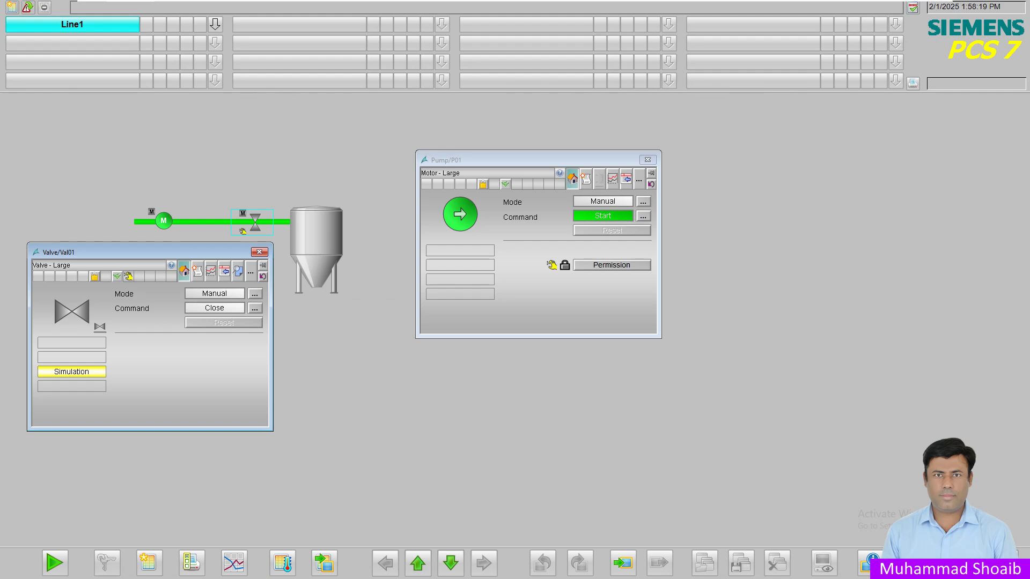
# - Switch to SIMATIC Manager and open the Pump CFC chart from the Mixer1 Pump folder in the plant view
pyautogui.hotkey('alt', 'Tab')
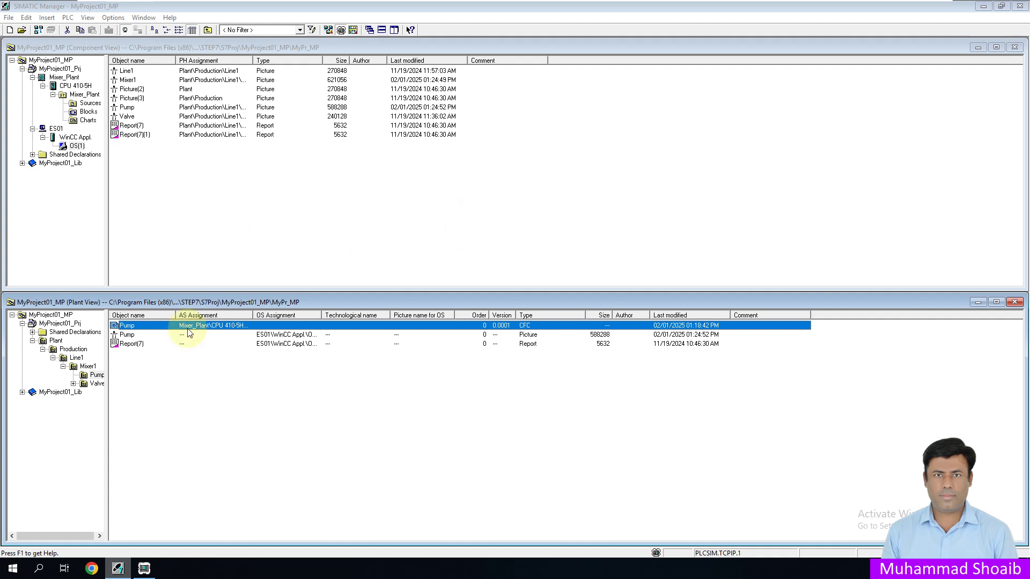
pyautogui.click(96, 375)
pyautogui.click(127, 328)
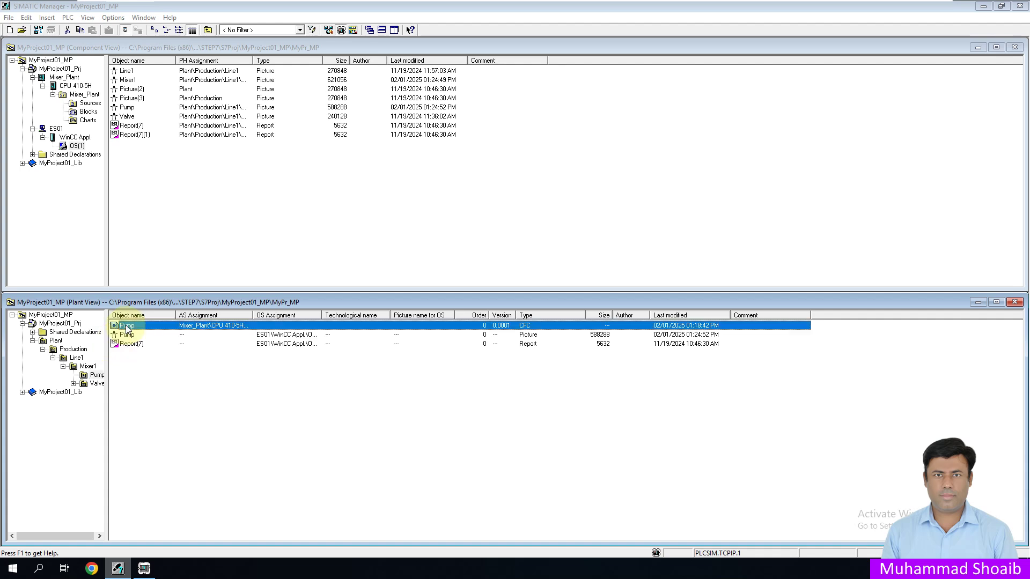
pyautogui.doubleClick(127, 325)
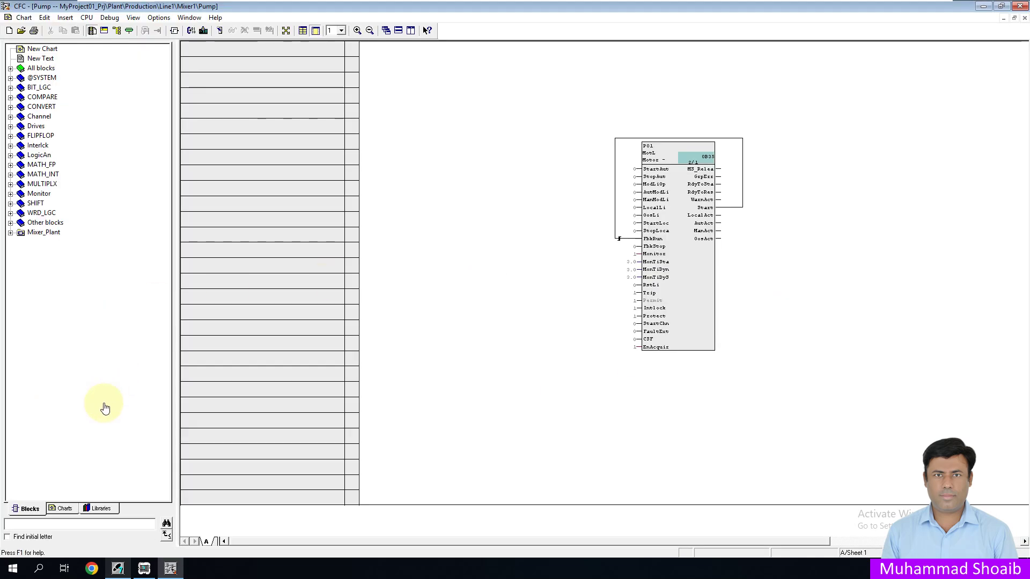
# - Insert an Intlk02 block from the Interlck family of PCS 7 AP Library V91 and place it to the upper left of P01
pyautogui.click(100, 510)
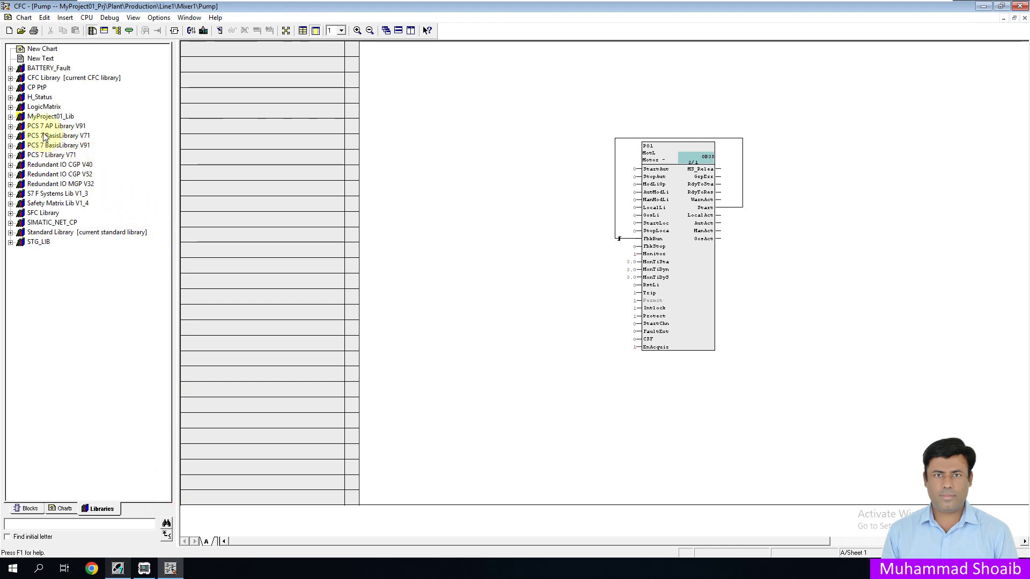
pyautogui.click(10, 127)
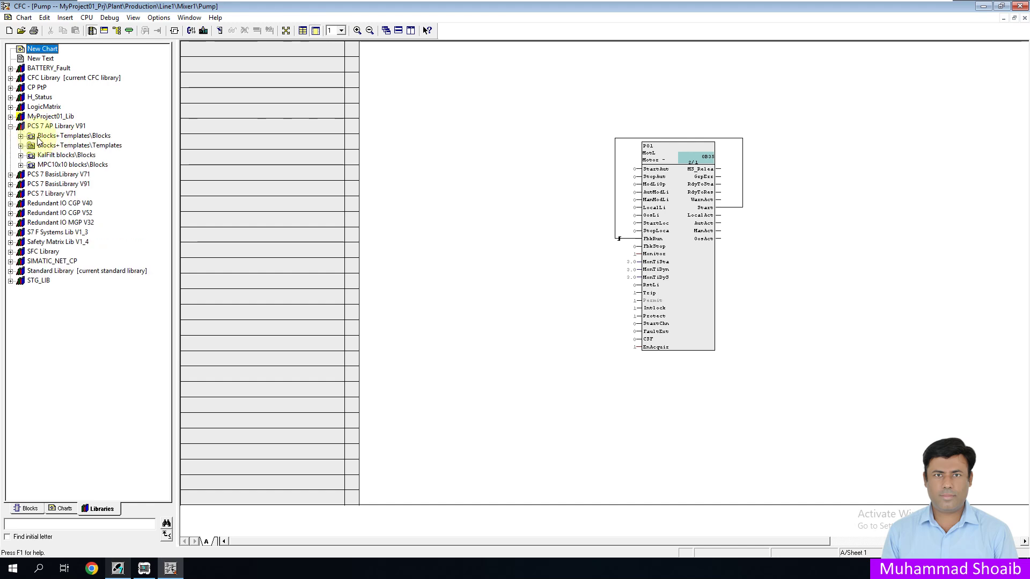
pyautogui.click(20, 136)
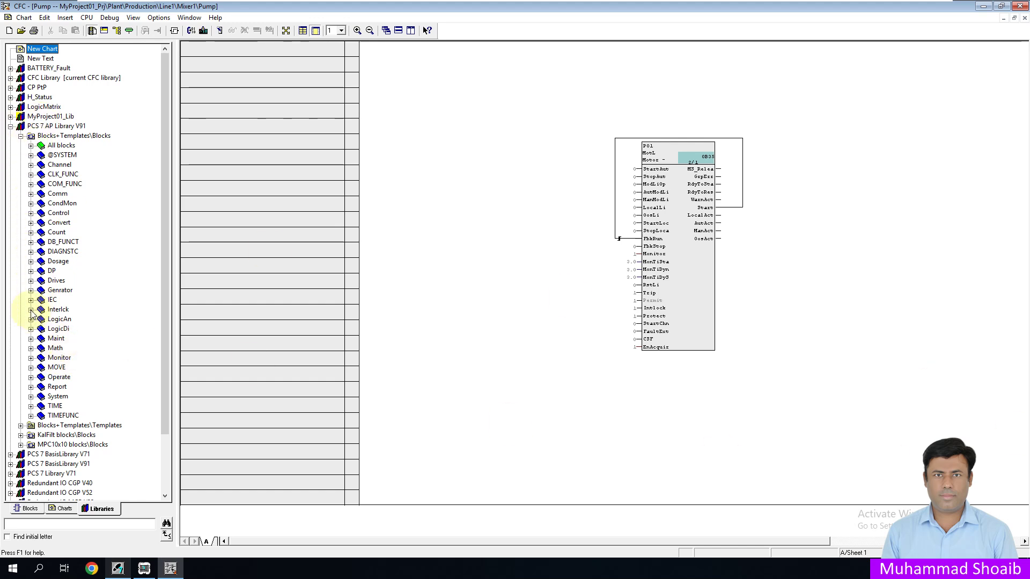
pyautogui.click(31, 310)
pyautogui.click(61, 332)
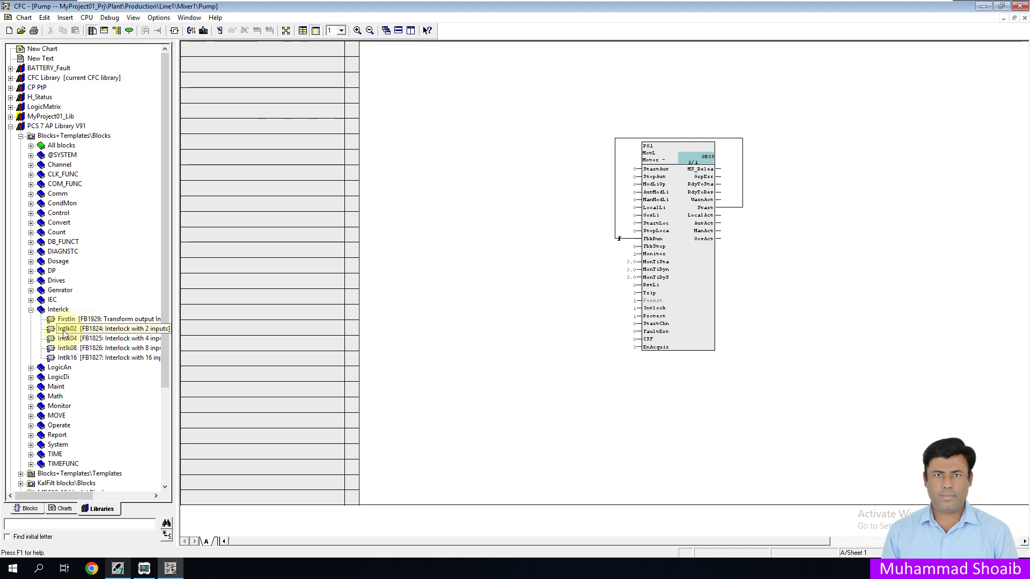
pyautogui.click(65, 333)
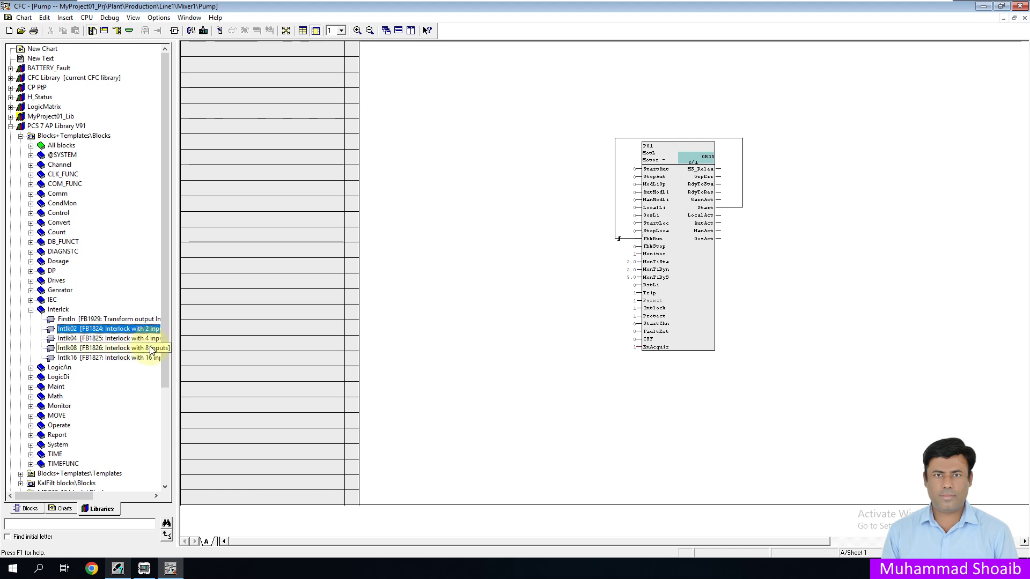
pyautogui.moveTo(54, 329); pyautogui.dragTo(560, 94)
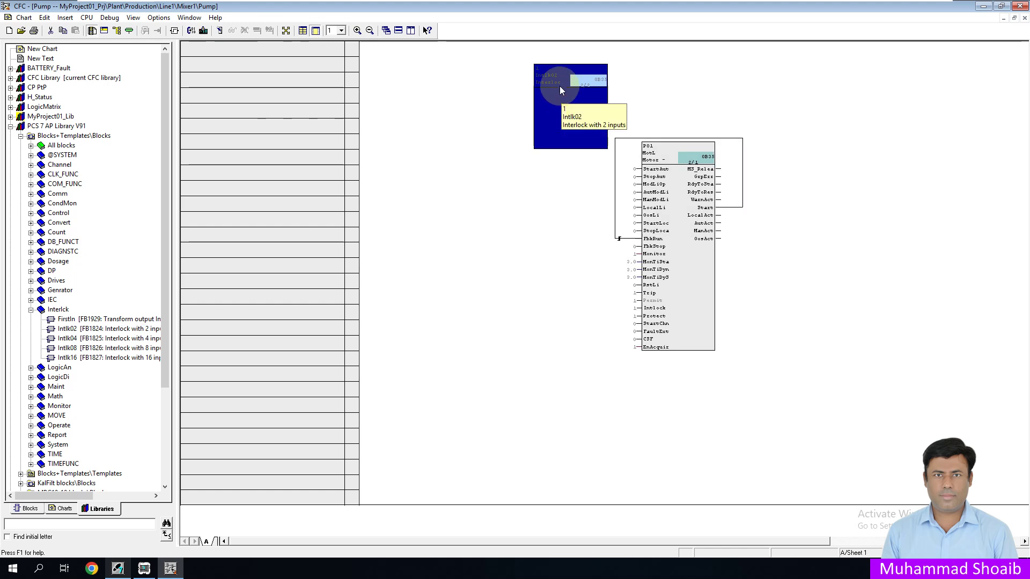
pyautogui.moveTo(534, 80); pyautogui.dragTo(458, 101)
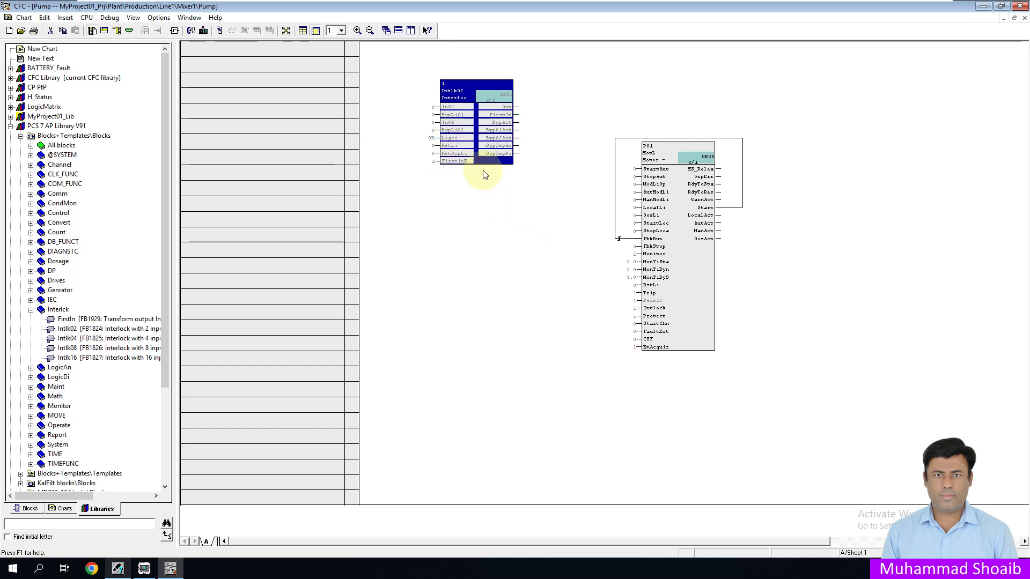
# - Select input In01 of the Intlk02 block, and open the Valve chart from the Mixer1 Valve folder in SIMATIC Manager's plant view
pyautogui.moveTo(445, 107)
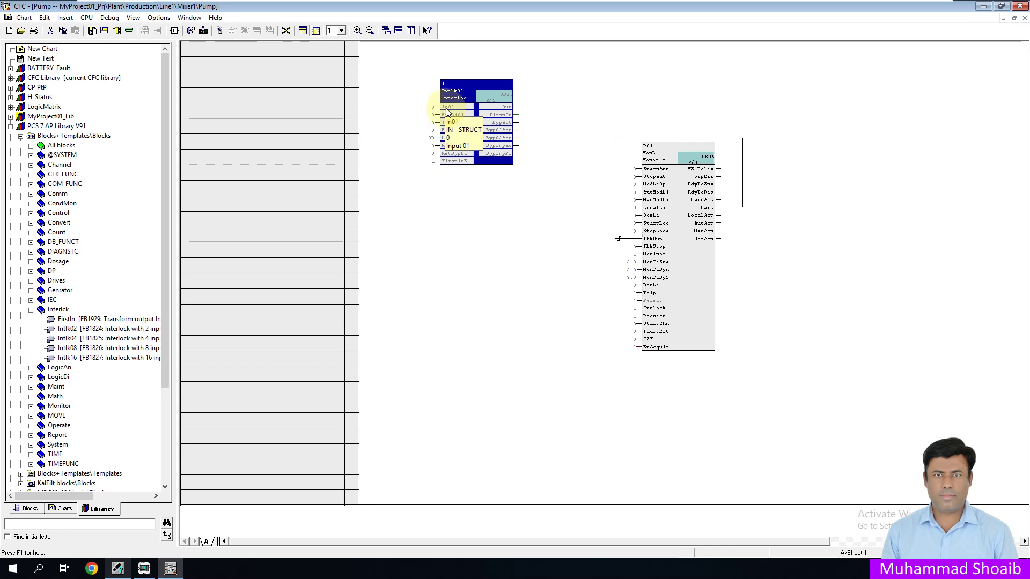
pyautogui.click(445, 110)
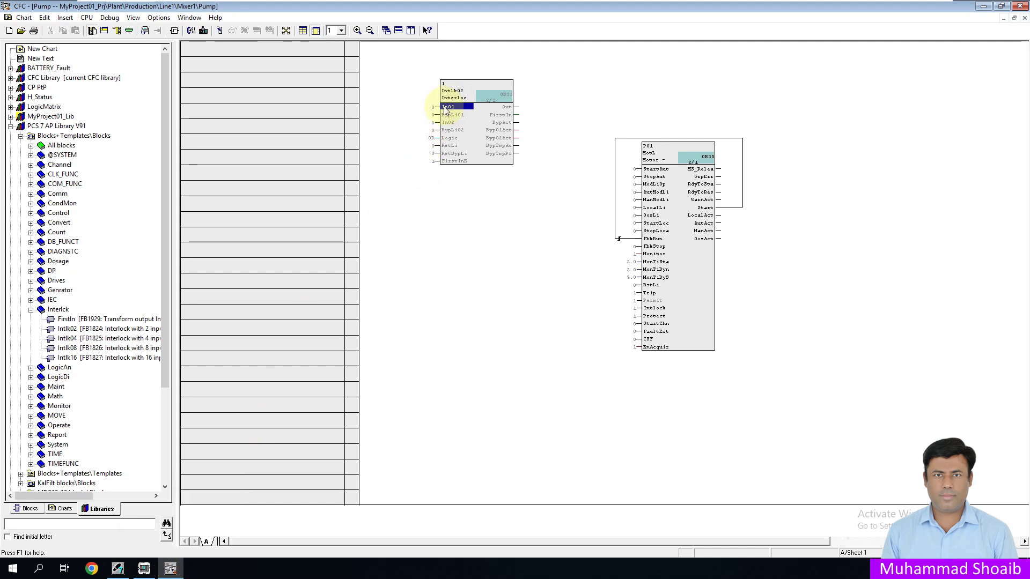
pyautogui.moveTo(143, 566)
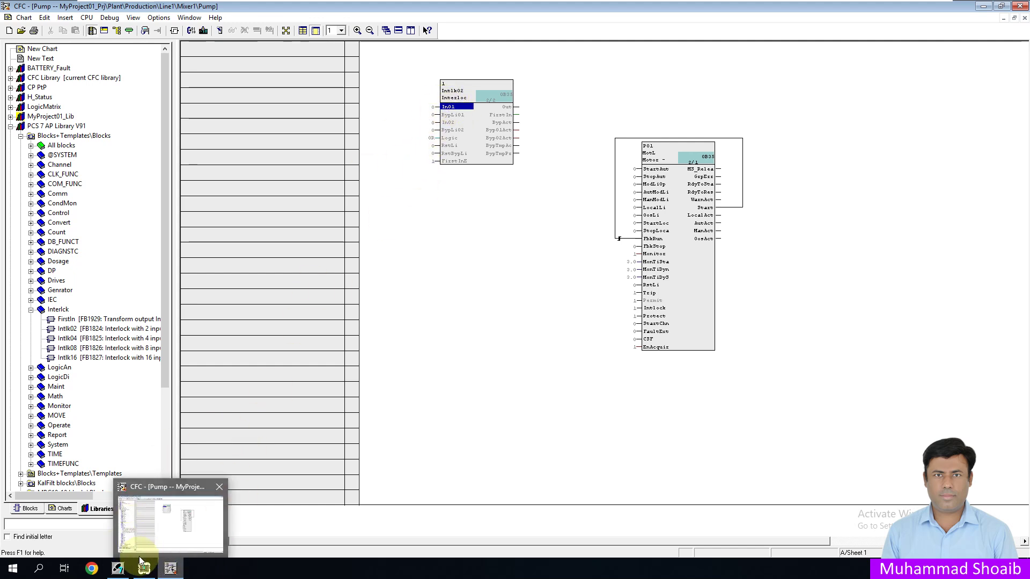
pyautogui.click(117, 568)
pyautogui.click(94, 383)
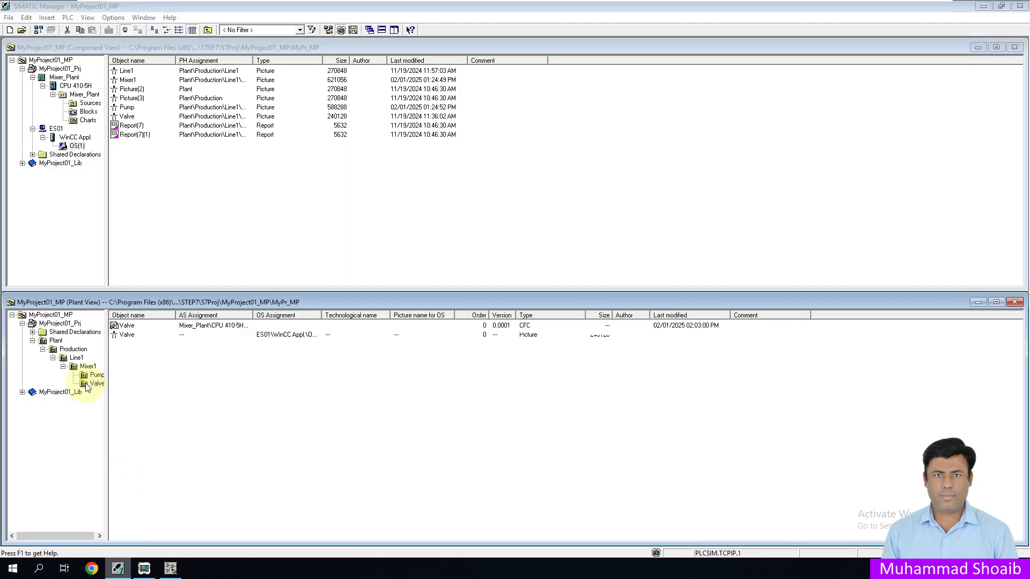
pyautogui.click(127, 326)
pyautogui.doubleClick(128, 326)
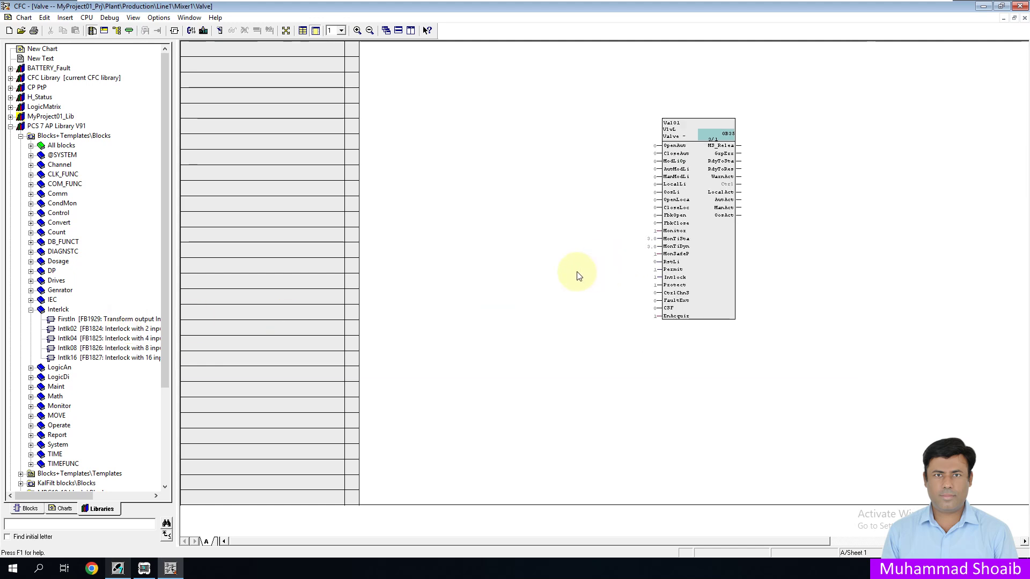
# - Interconnect Val01's Ctrl output with the selected In01 input of the Intlk02 block and return to the Pump chart
pyautogui.click(738, 184)
pyautogui.click(740, 184)
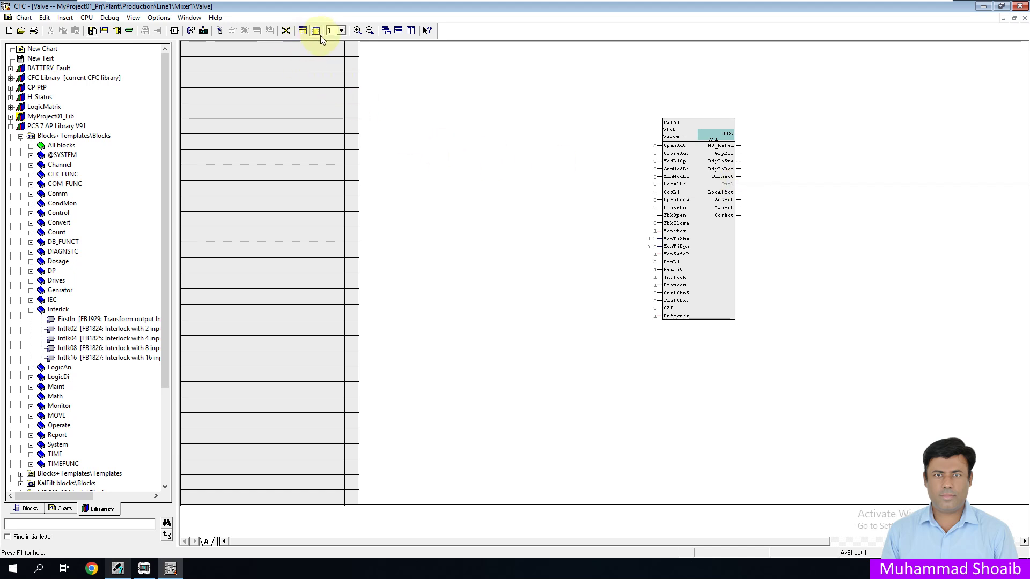
pyautogui.click(190, 18)
pyautogui.click(241, 83)
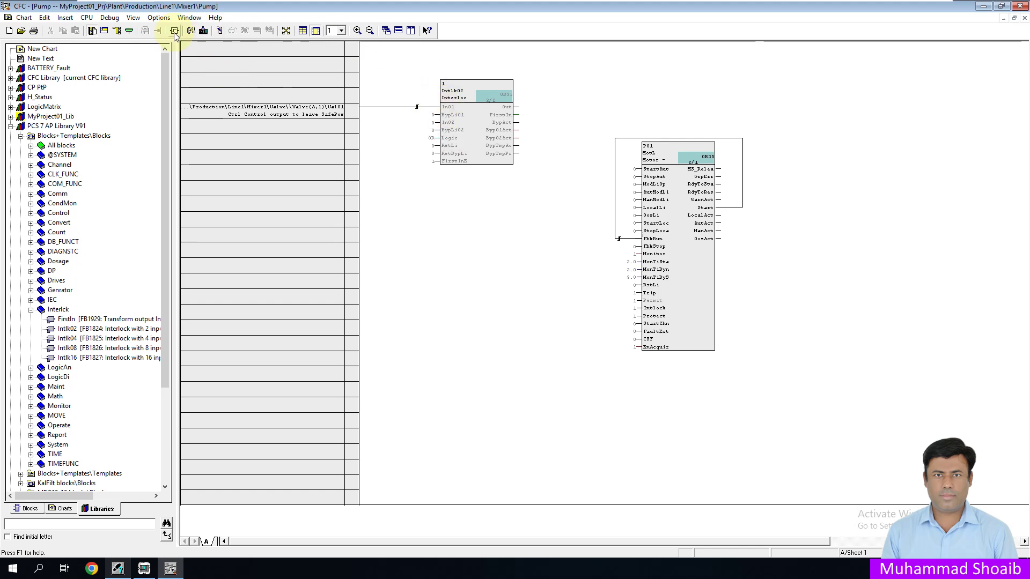
# - Check the interconnection at Val01's Ctrl output in the Valve chart and go back to the Pump chart
pyautogui.click(185, 19)
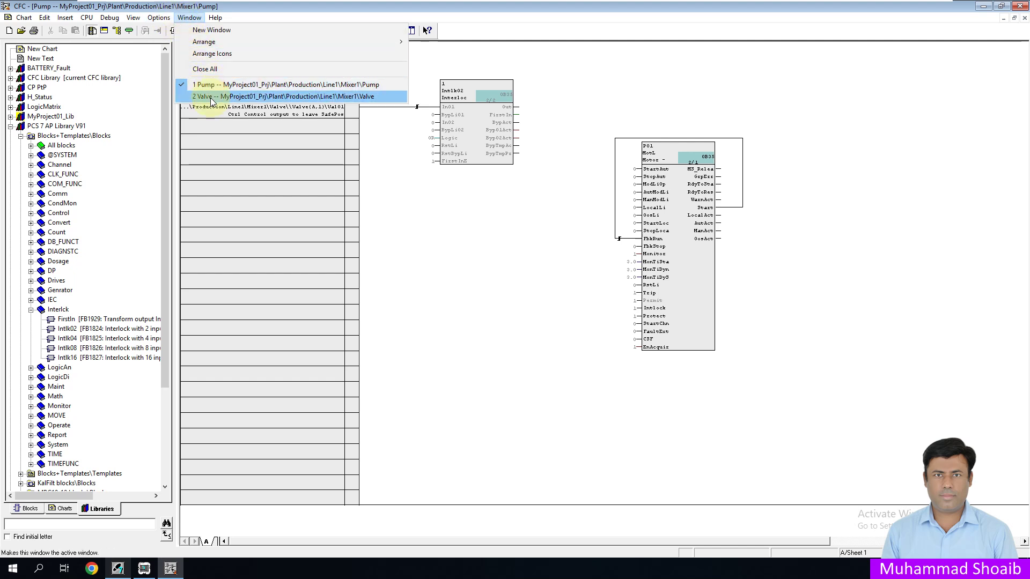
pyautogui.click(210, 92)
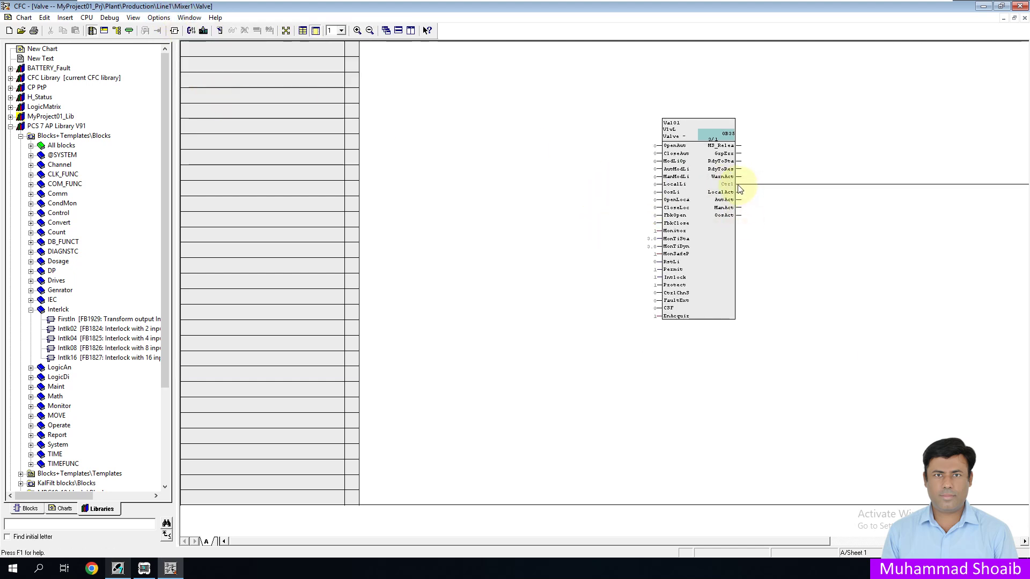
pyautogui.click(189, 18)
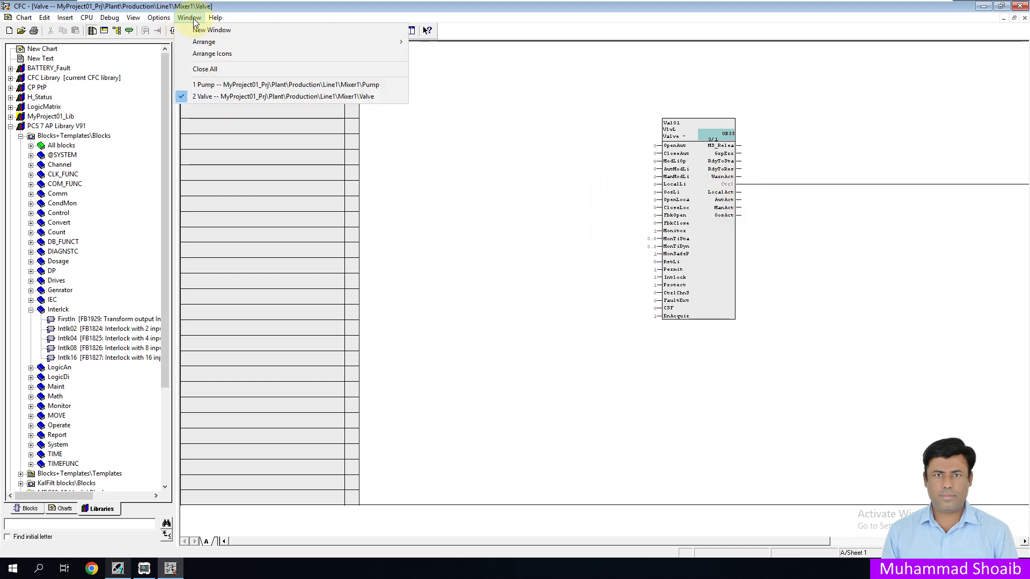
pyautogui.click(217, 85)
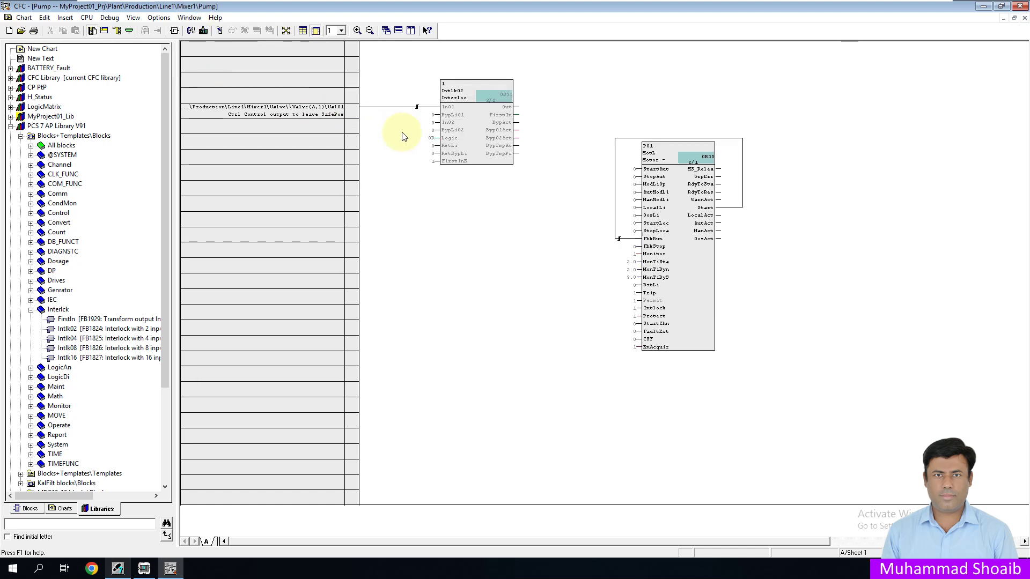
# - In the Value properties of the Intlk02 block's In01, set Text 0 to "Valve Close" and Text 1 to "Valve Open"
pyautogui.doubleClick(448, 108)
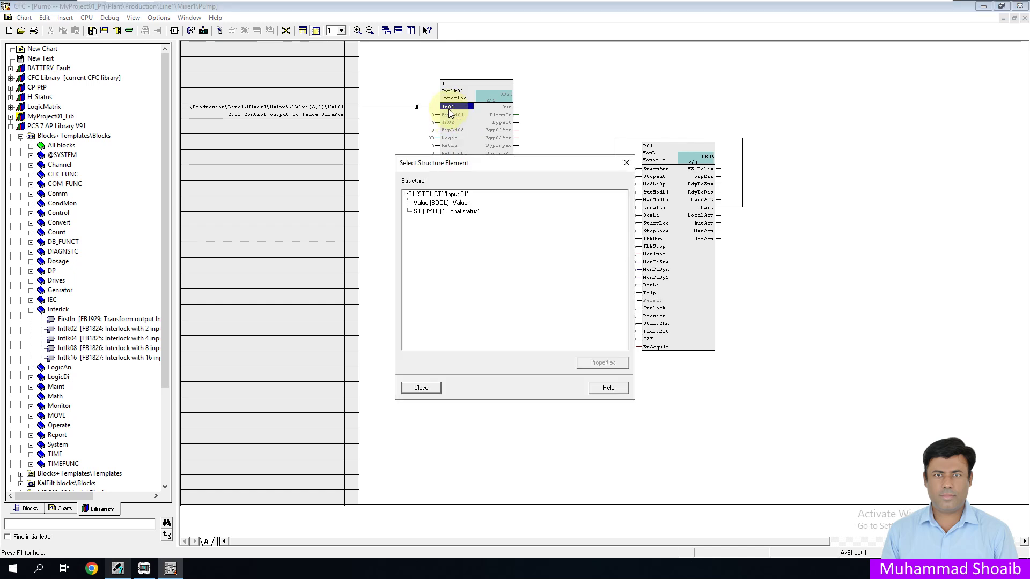
pyautogui.click(457, 204)
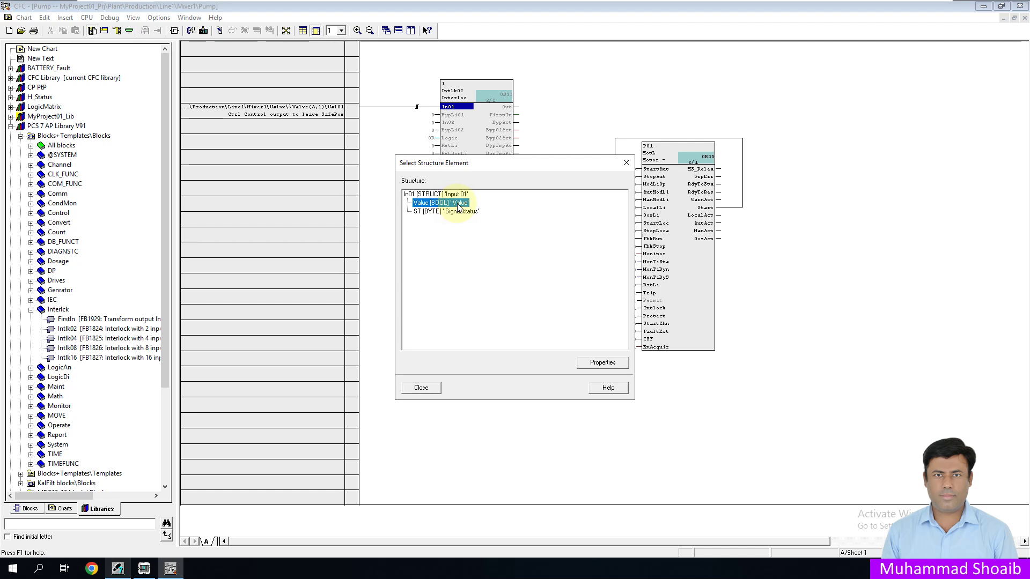
pyautogui.doubleClick(458, 208)
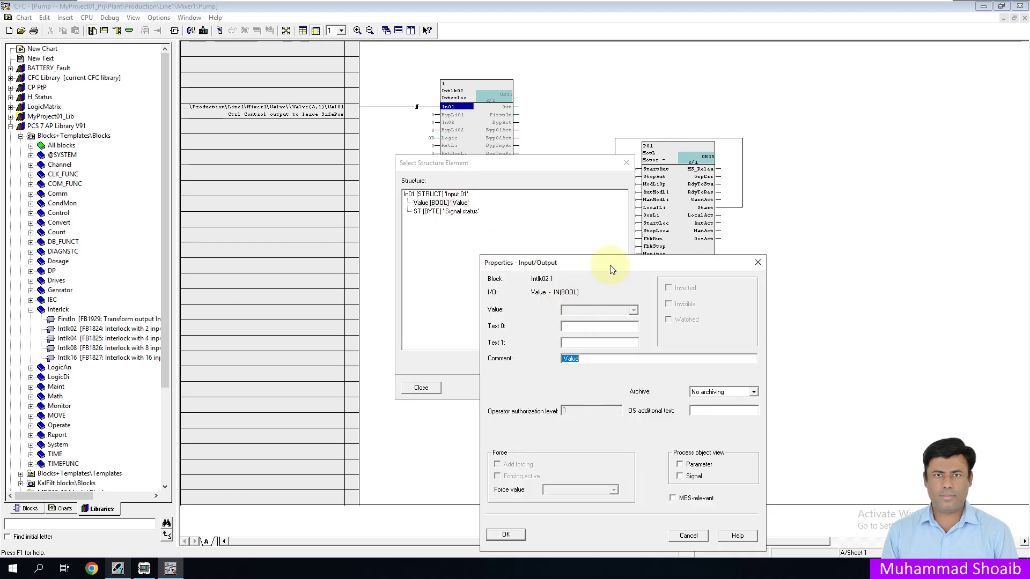
pyautogui.moveTo(604, 265); pyautogui.dragTo(612, 215)
pyautogui.click(614, 277)
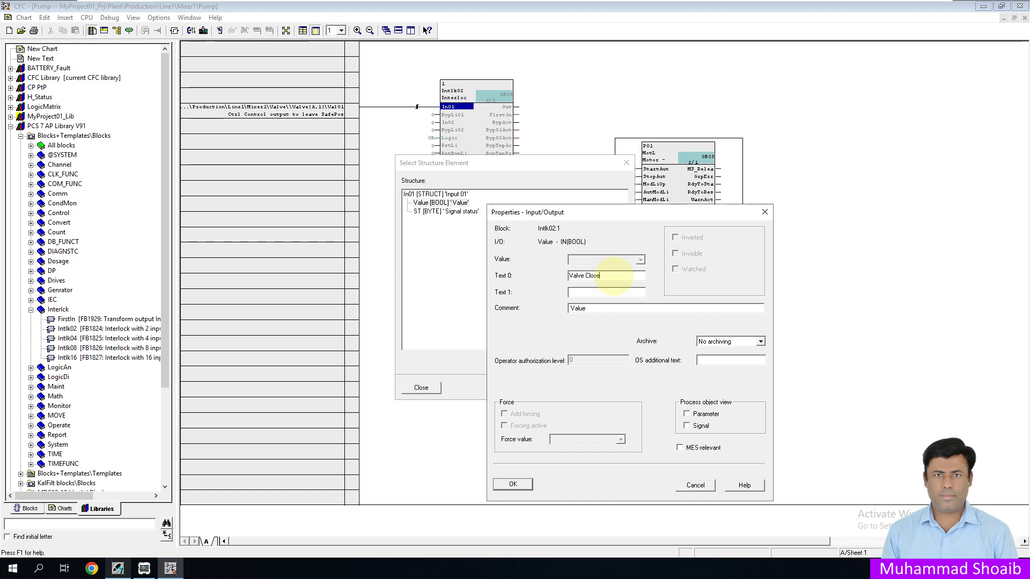
pyautogui.click(603, 291)
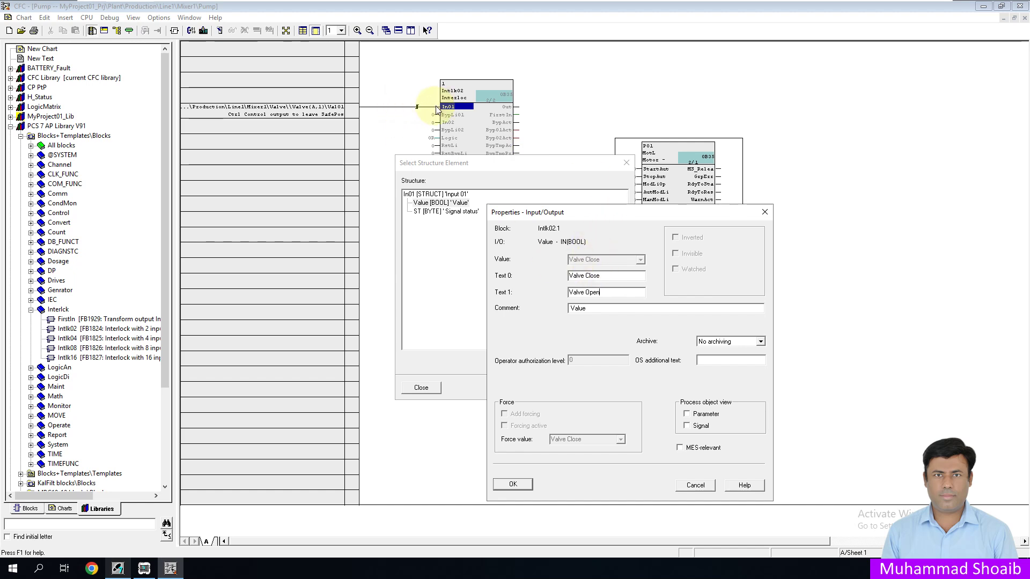
pyautogui.click(513, 484)
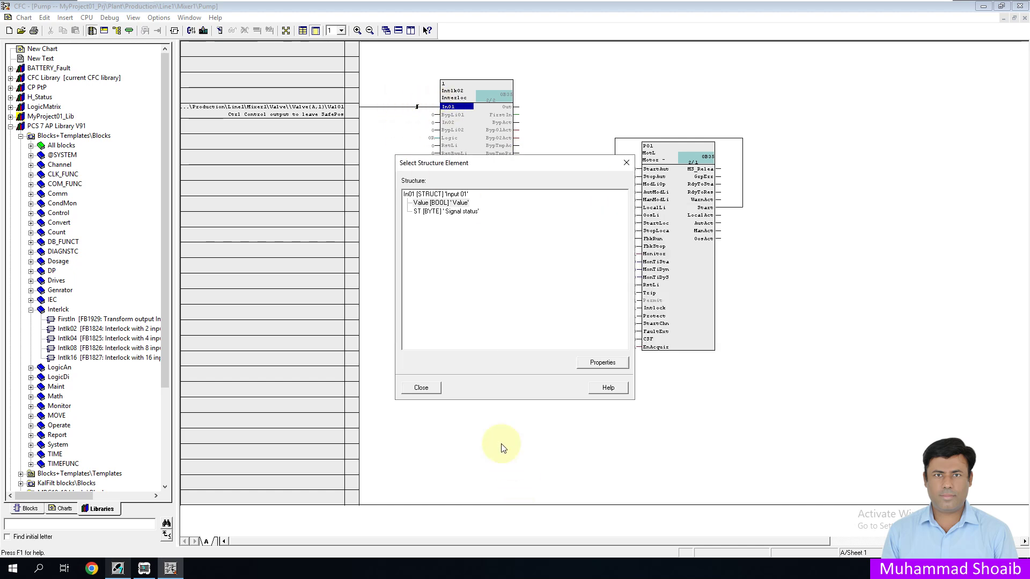
pyautogui.click(428, 394)
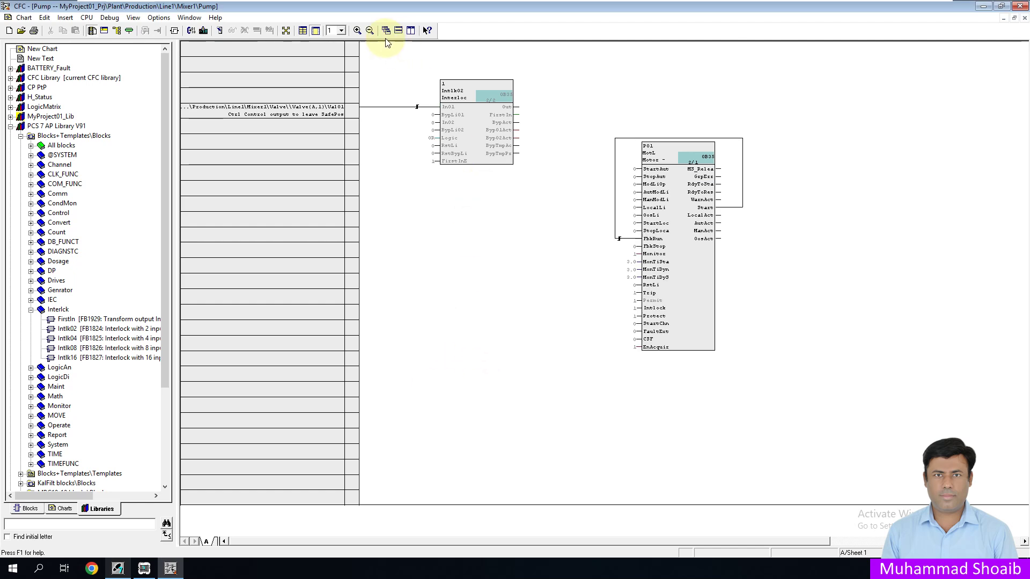
# - Insert a Pcs7DiIn digital input driver from the Channel family of PCS 7 AP Library V91 onto sheet 2 of the Pump chart
pyautogui.click(342, 30)
pyautogui.click(335, 53)
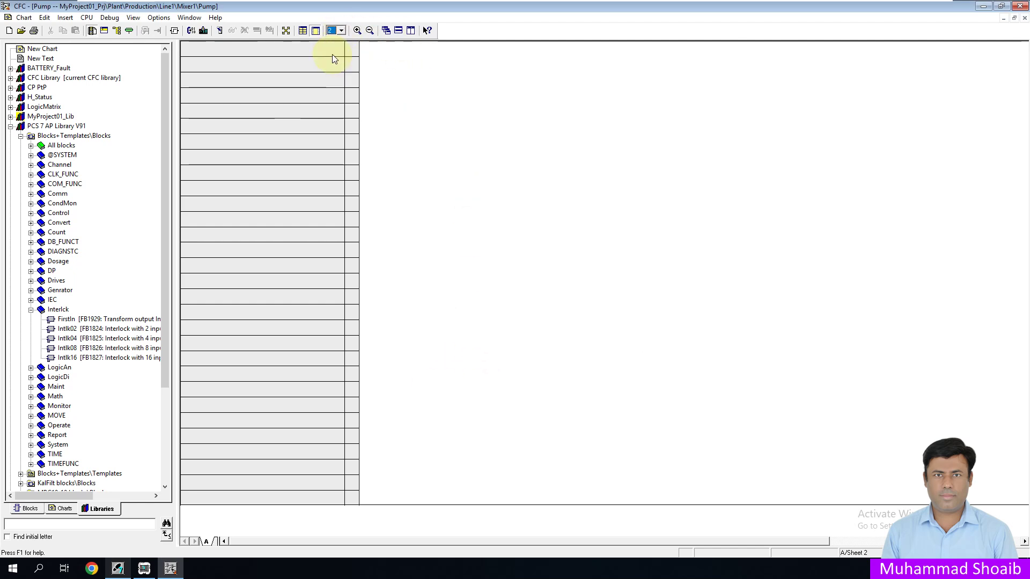
pyautogui.click(31, 310)
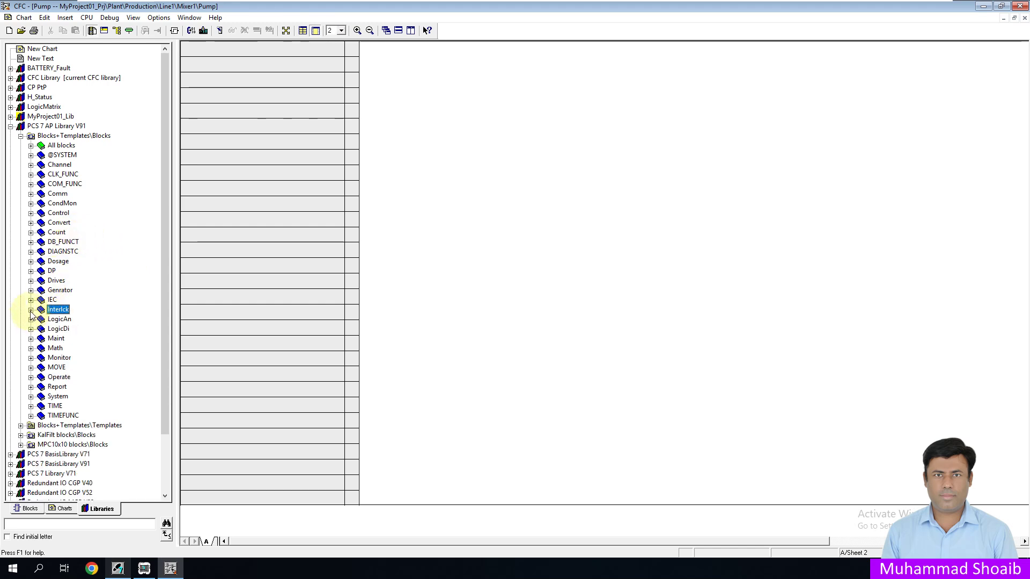
pyautogui.click(31, 165)
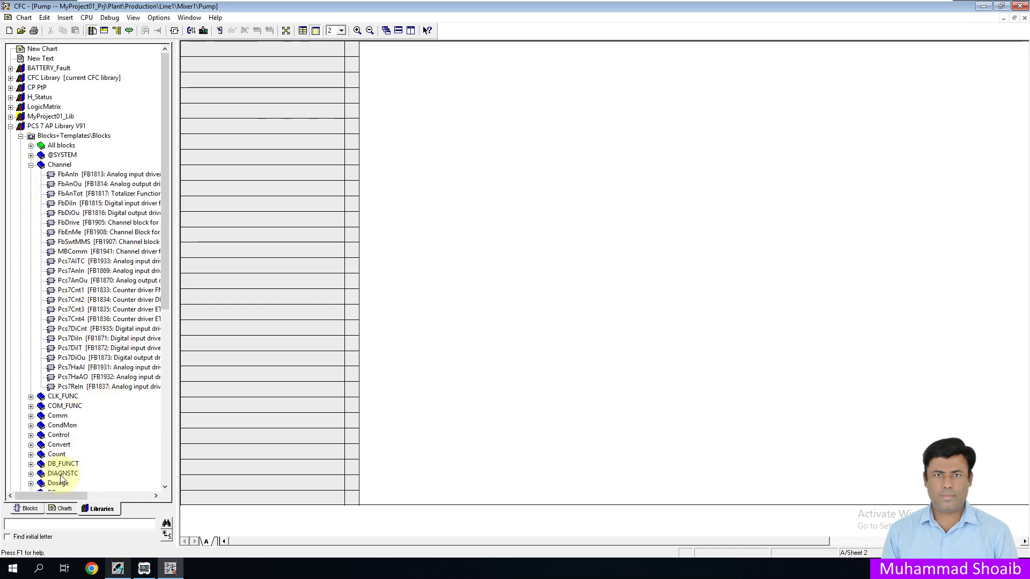
pyautogui.moveTo(49, 497); pyautogui.dragTo(70, 496)
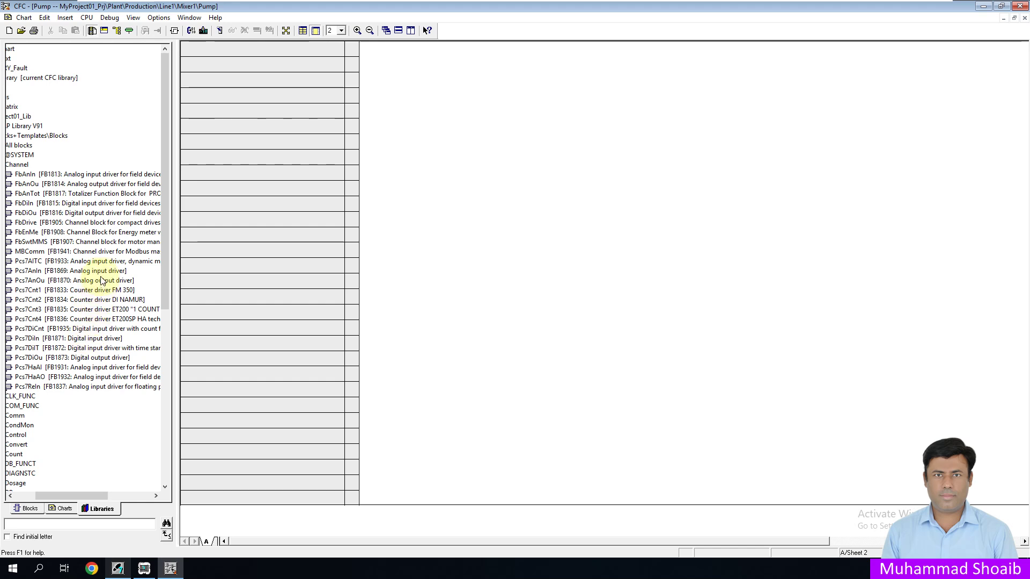
pyautogui.click(90, 340)
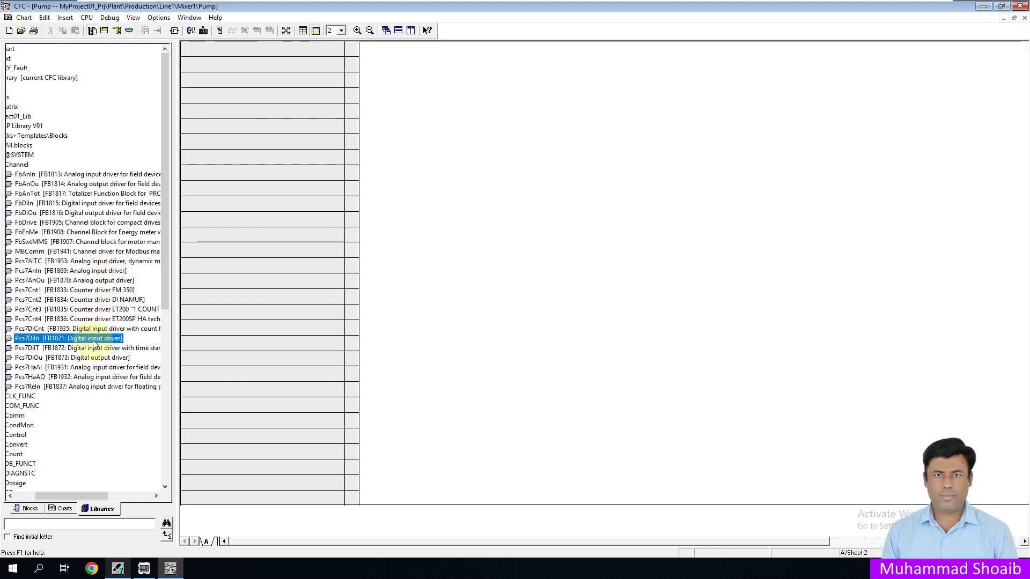
pyautogui.moveTo(84, 343); pyautogui.dragTo(584, 106)
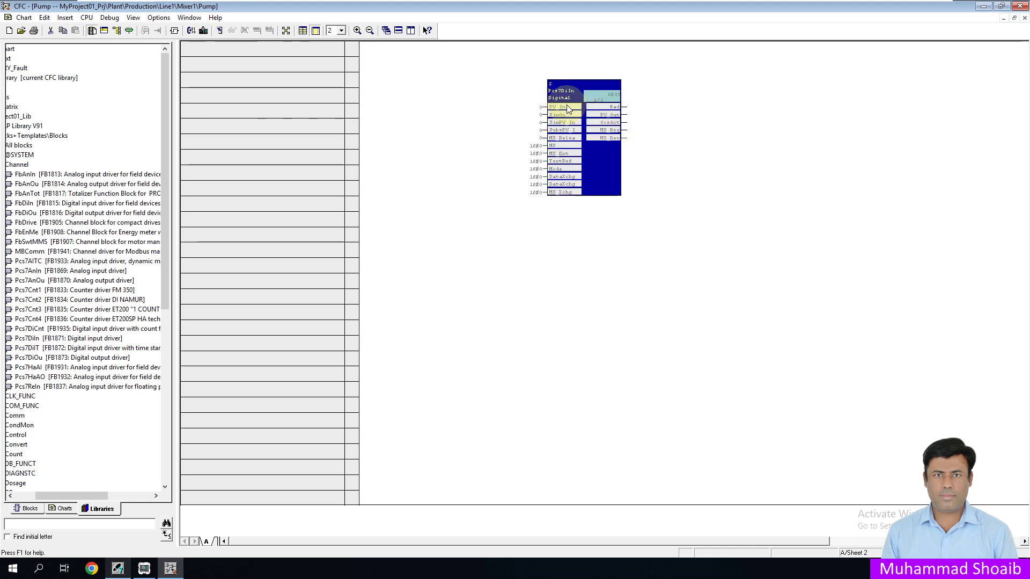
# - Interconnect the Pcs7DiIn block's PV_In input to the address symbol "P01 MCCB ON" (I 0.0)
pyautogui.rightClick(571, 110)
pyautogui.click(584, 112)
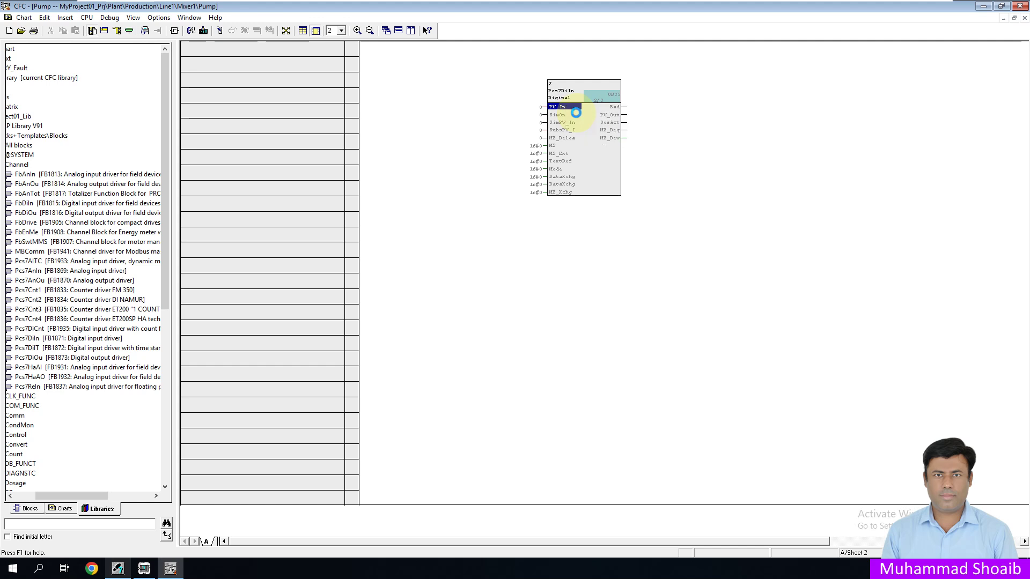
pyautogui.click(325, 127)
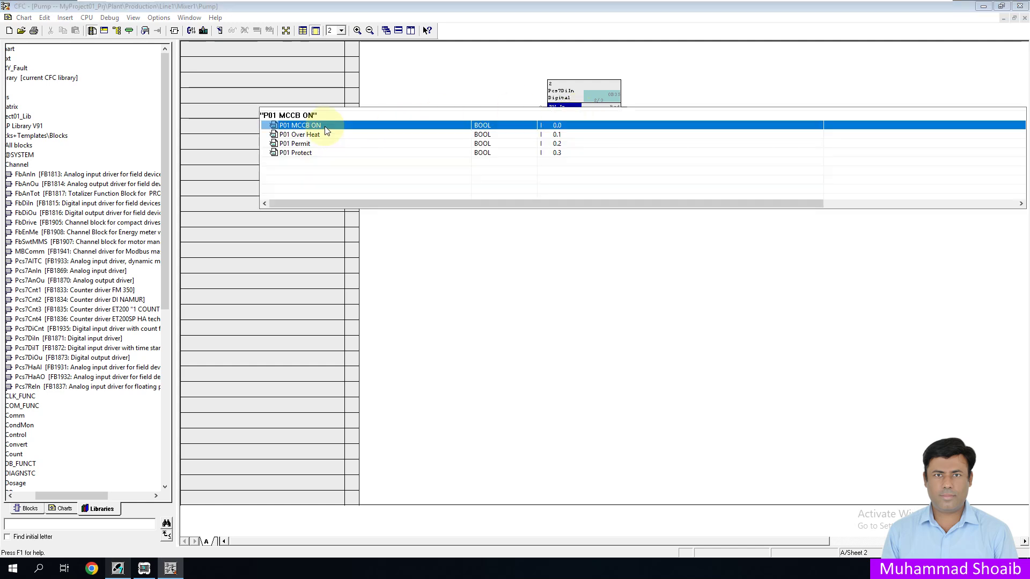
pyautogui.doubleClick(325, 127)
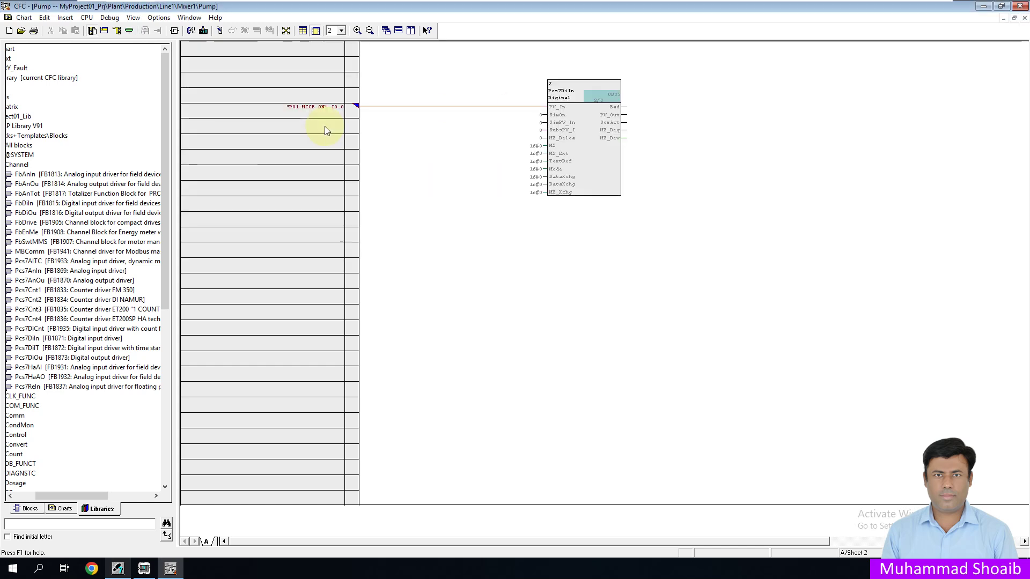
# - Interconnect PV_Out of the Pcs7DiIn block on sheet 2 with In02 of the Intlk02 block on sheet 1
pyautogui.click(624, 115)
pyautogui.click(341, 31)
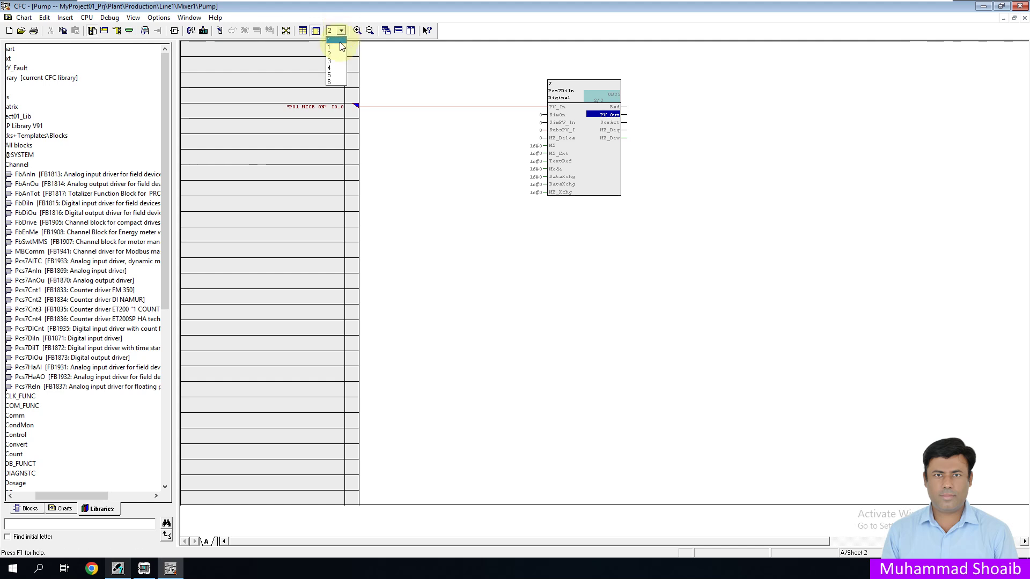
pyautogui.click(337, 48)
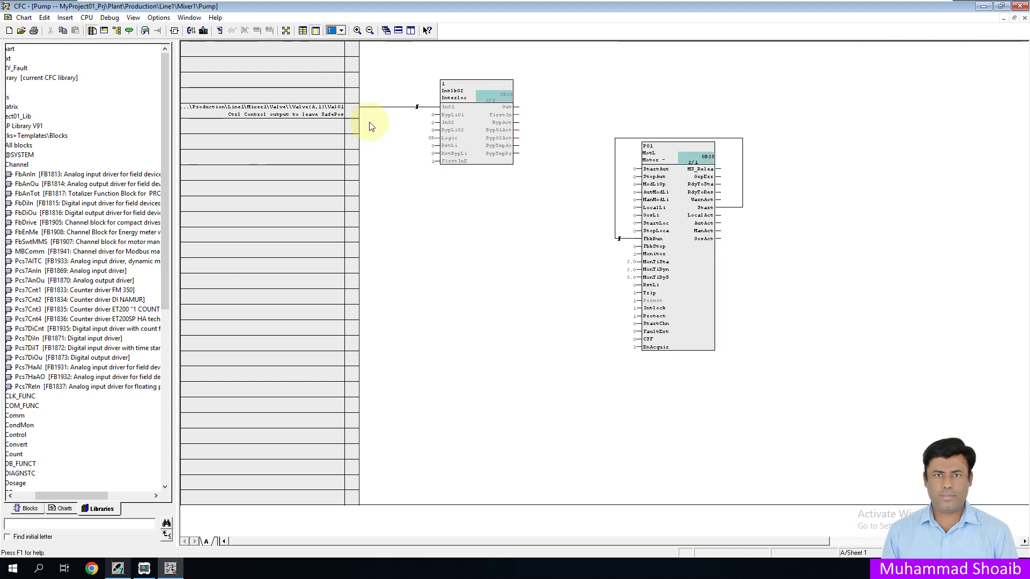
pyautogui.click(438, 123)
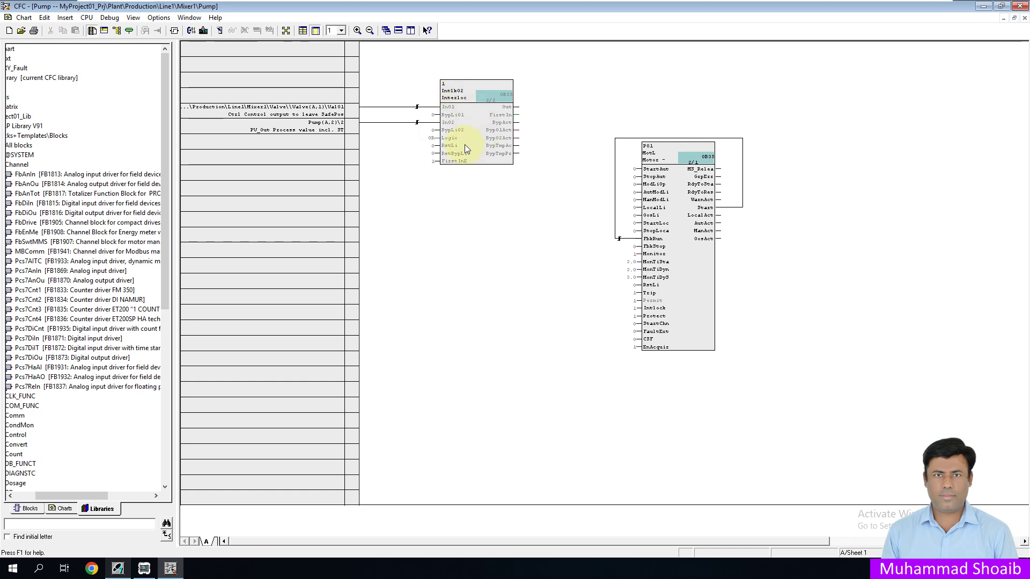
# - In the Value properties of the Intlk02 block's In02, set Text 0 to "MCCB OFF" and enter the opposite MCCB state as Text 1
pyautogui.doubleClick(449, 121)
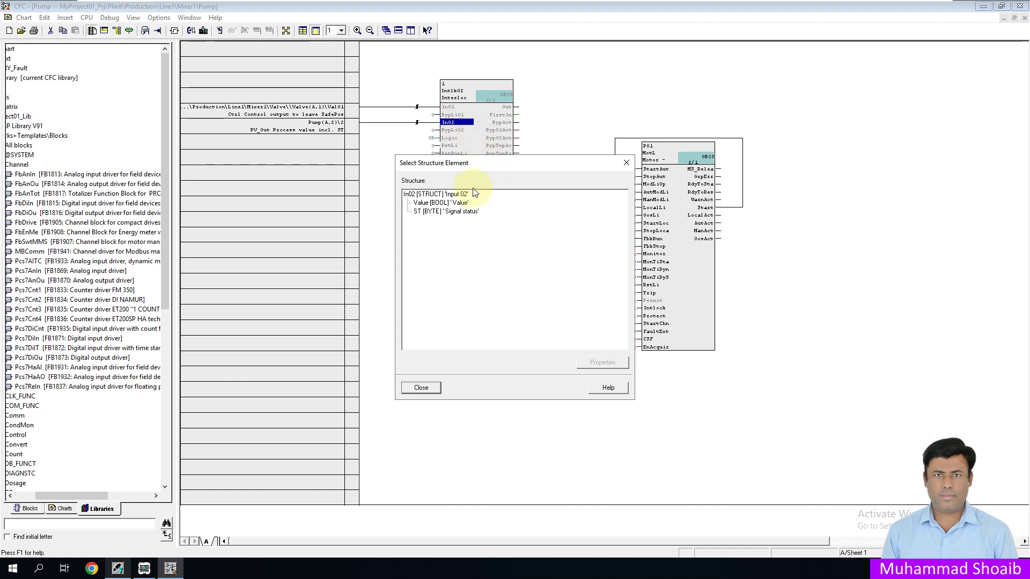
pyautogui.click(456, 203)
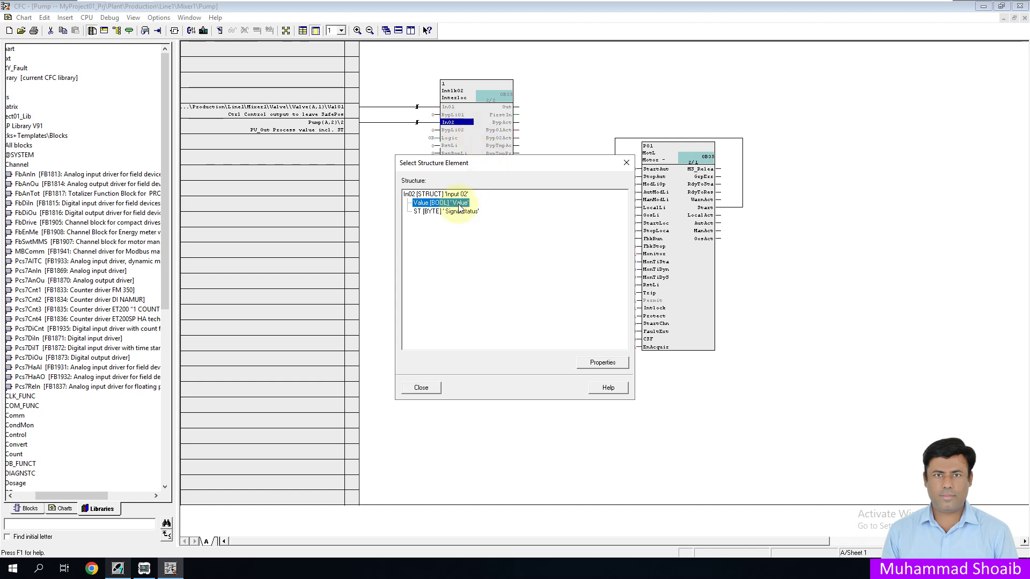
pyautogui.click(607, 365)
pyautogui.click(590, 328)
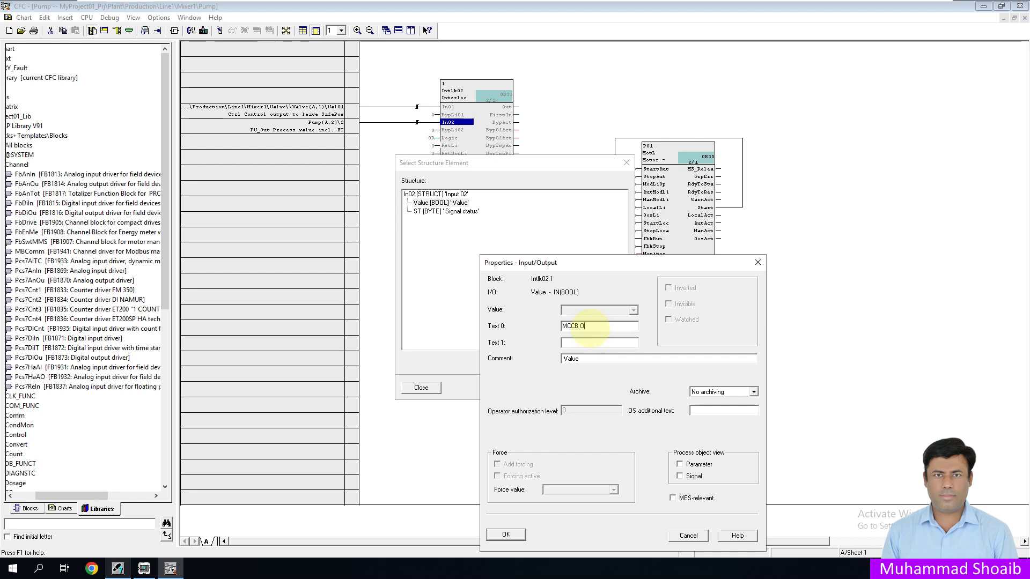
pyautogui.write('MCCB OFF')
pyautogui.click(625, 346)
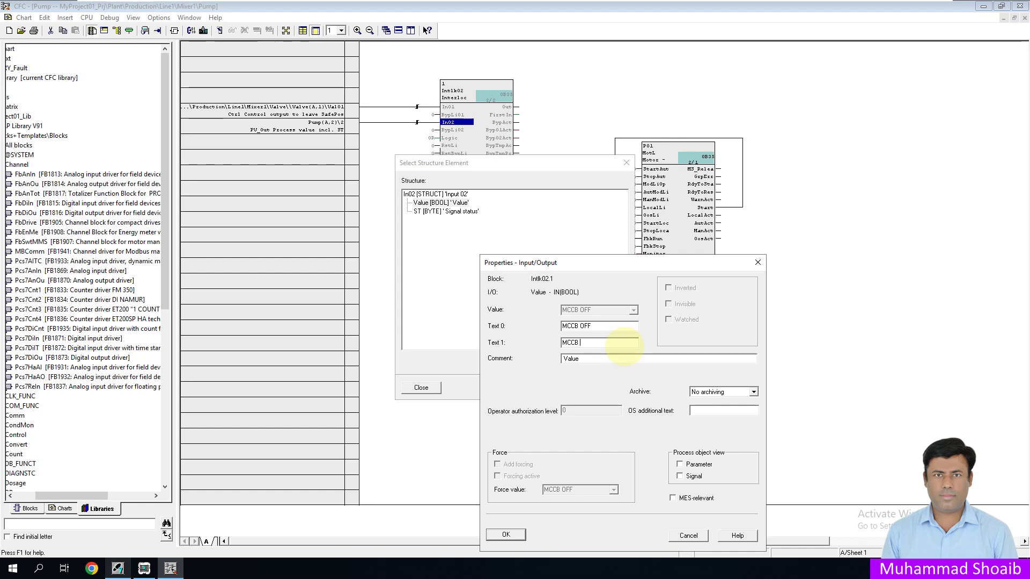
pyautogui.click(505, 534)
pyautogui.click(421, 387)
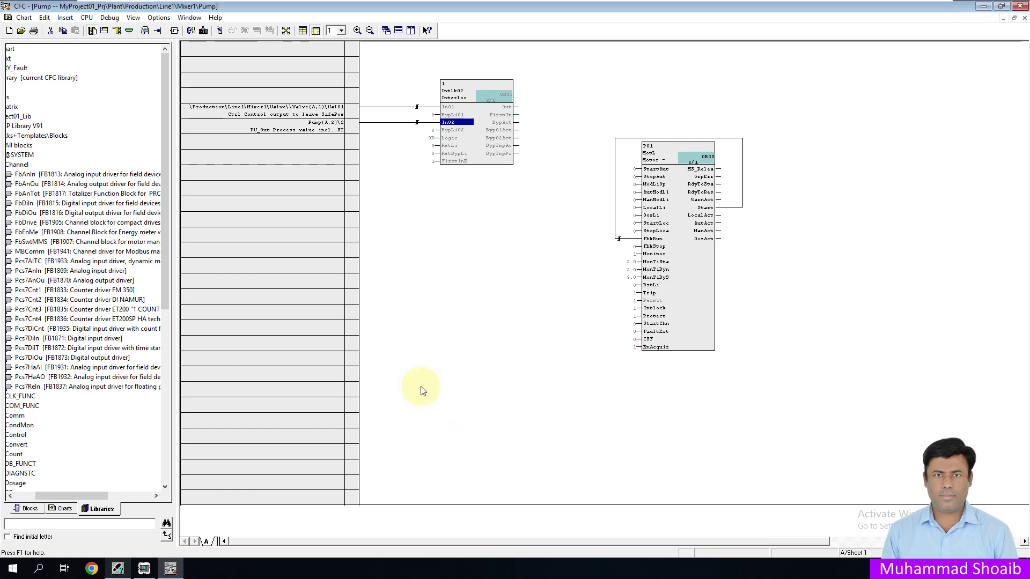
# - Set the Logic input of the Intlk02 block to AND
pyautogui.click(421, 390)
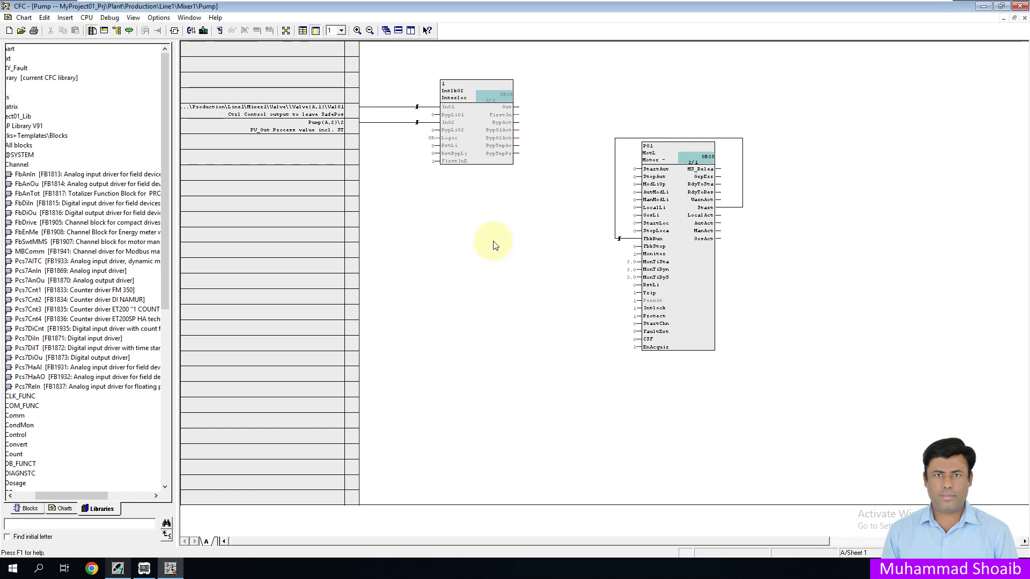
pyautogui.doubleClick(448, 138)
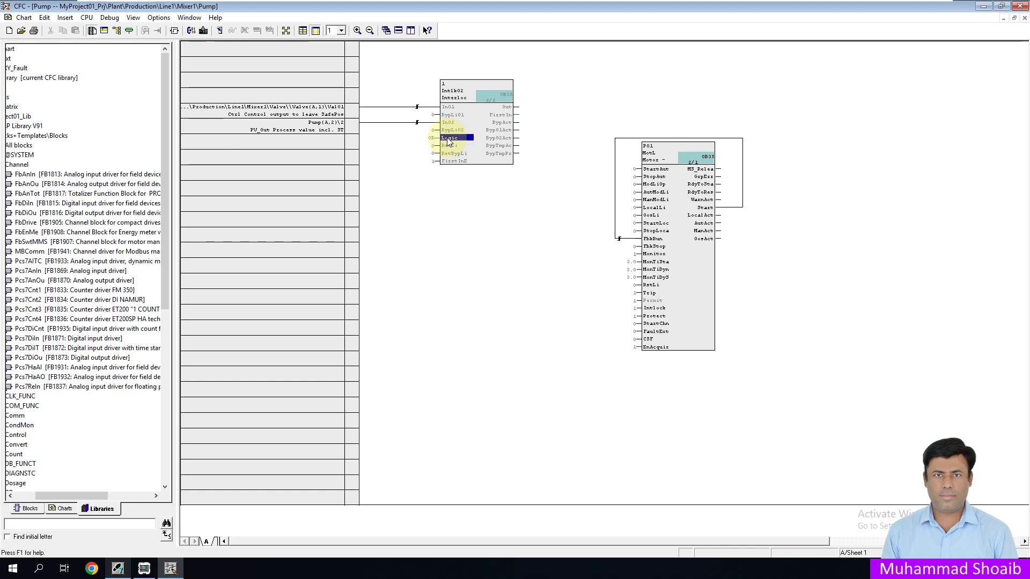
pyautogui.click(238, 167)
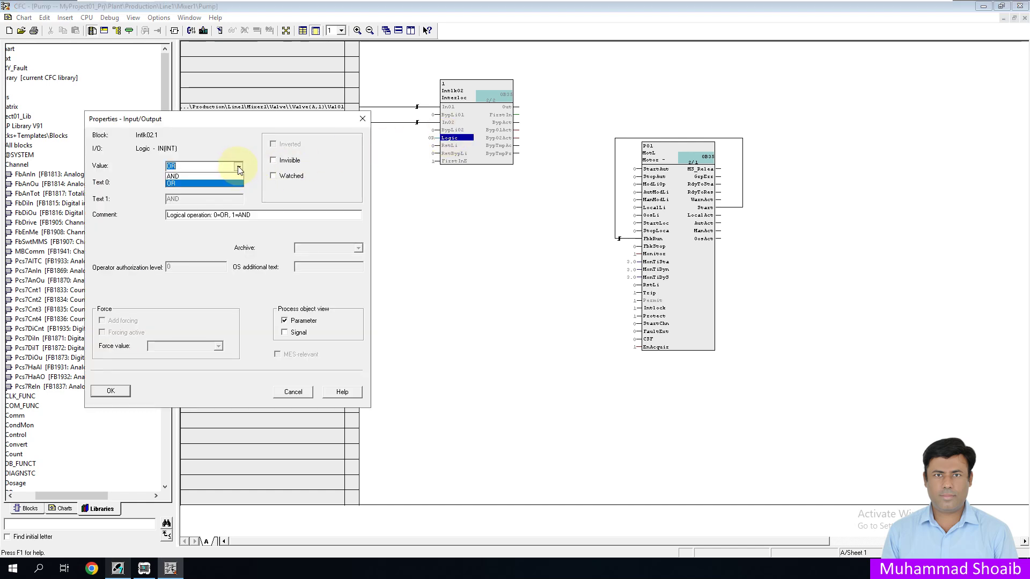
pyautogui.click(205, 175)
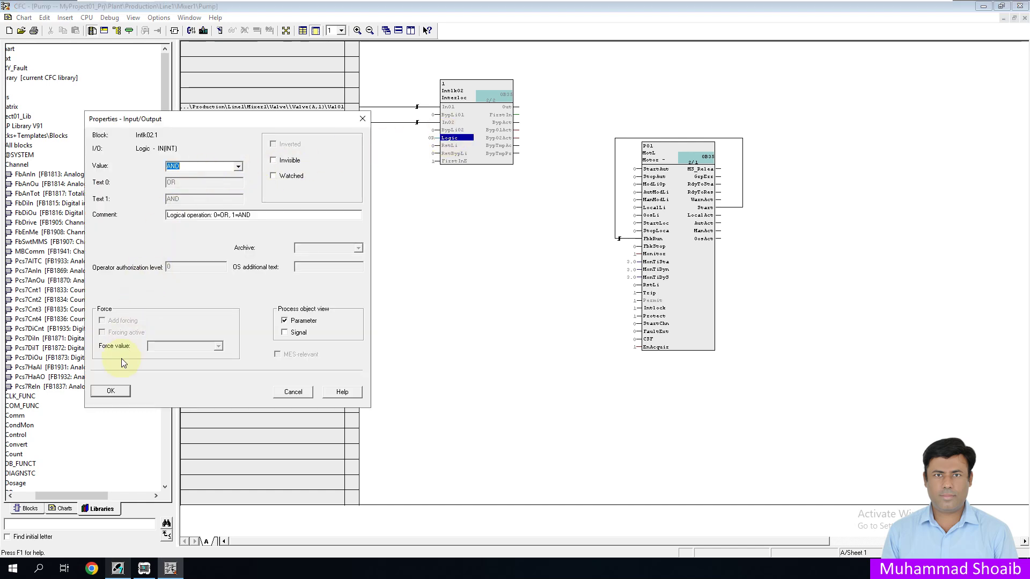
pyautogui.click(109, 391)
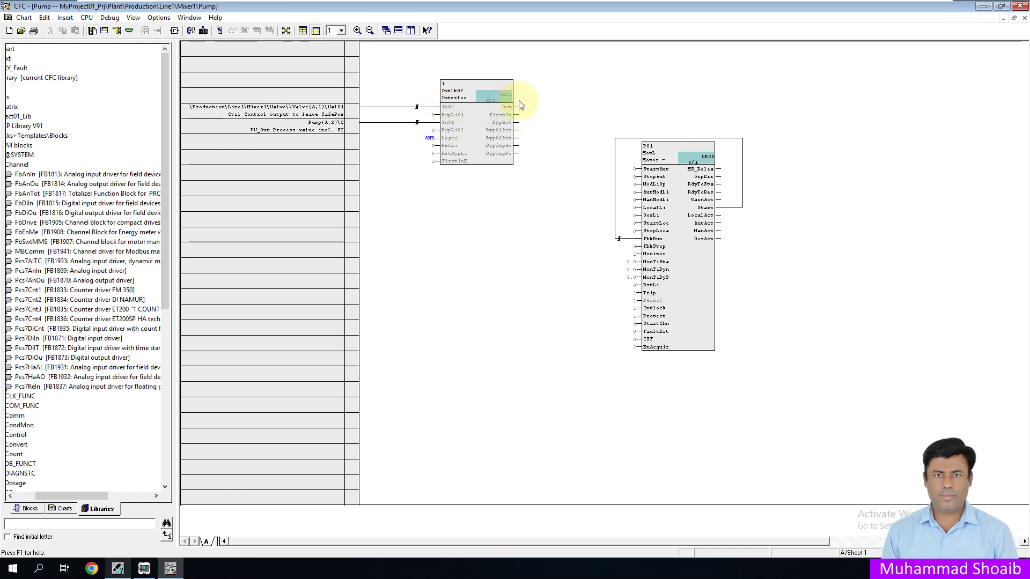
# - Interconnect the Out output of the Intlk02 block with the Permit input of motor block P01
pyautogui.moveTo(519, 111)
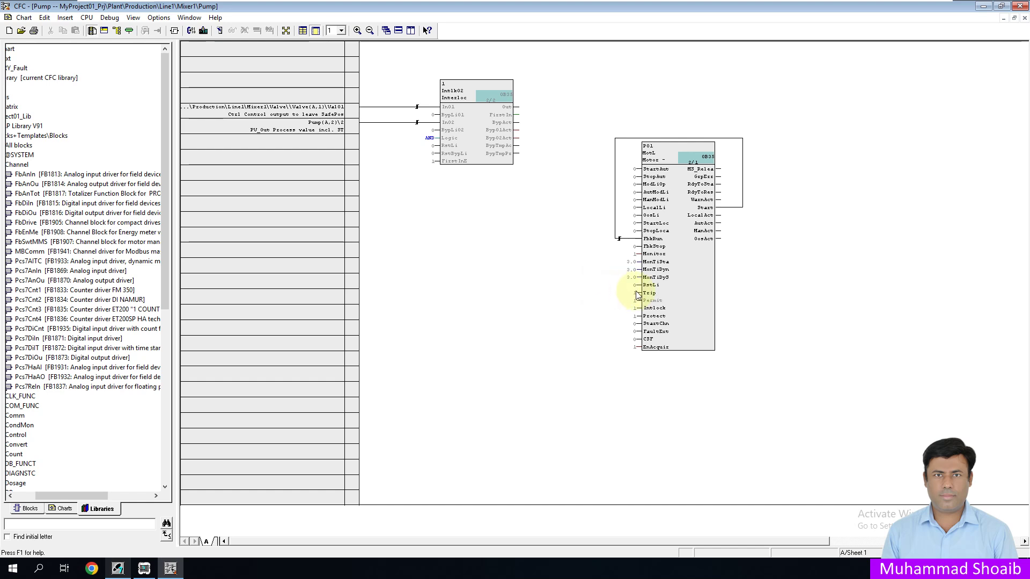
pyautogui.click(513, 108)
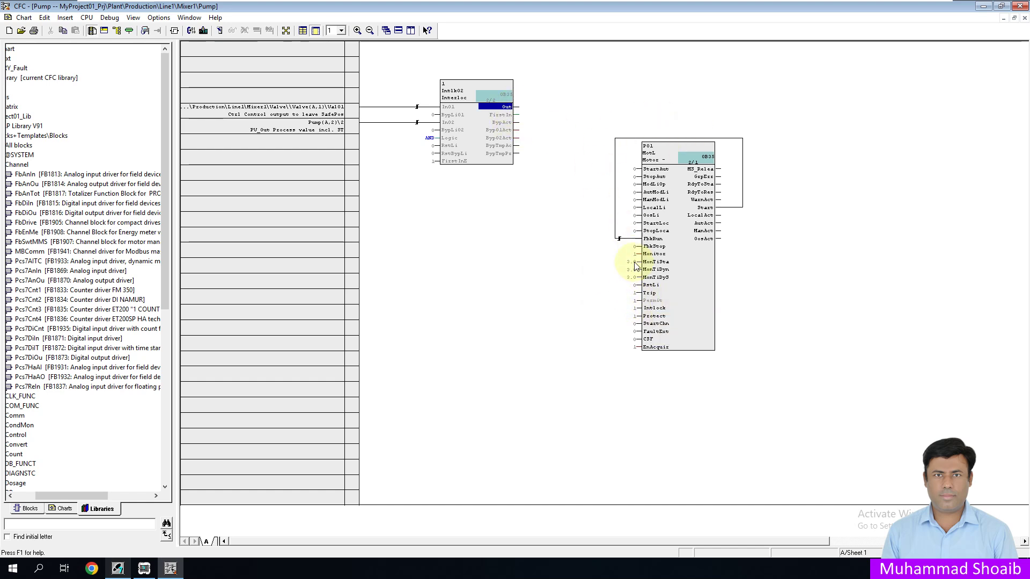
pyautogui.click(641, 302)
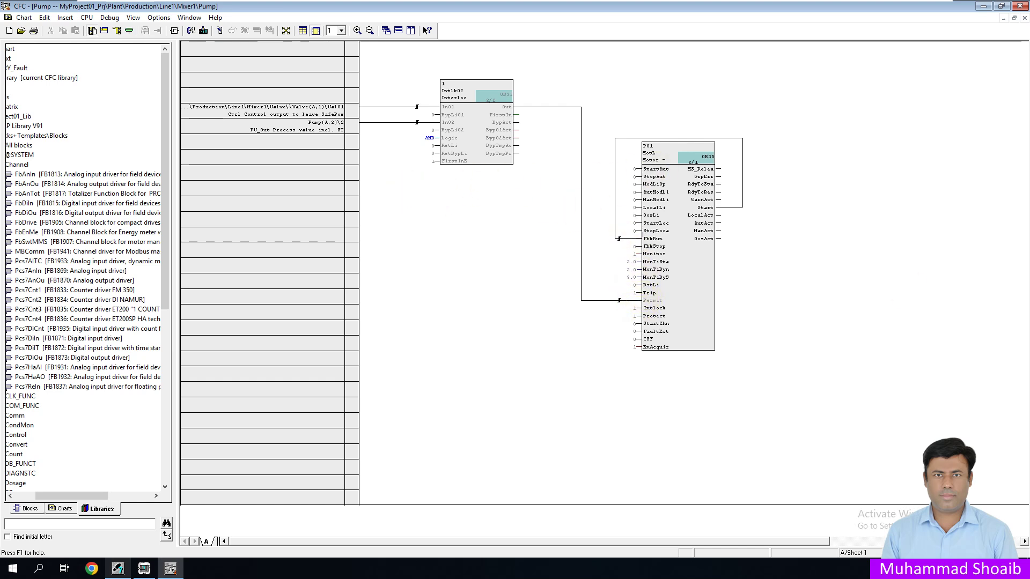
# - Rename the Intlk02 block to Permit_P01 in its object properties
pyautogui.click(475, 149)
pyautogui.rightClick(475, 151)
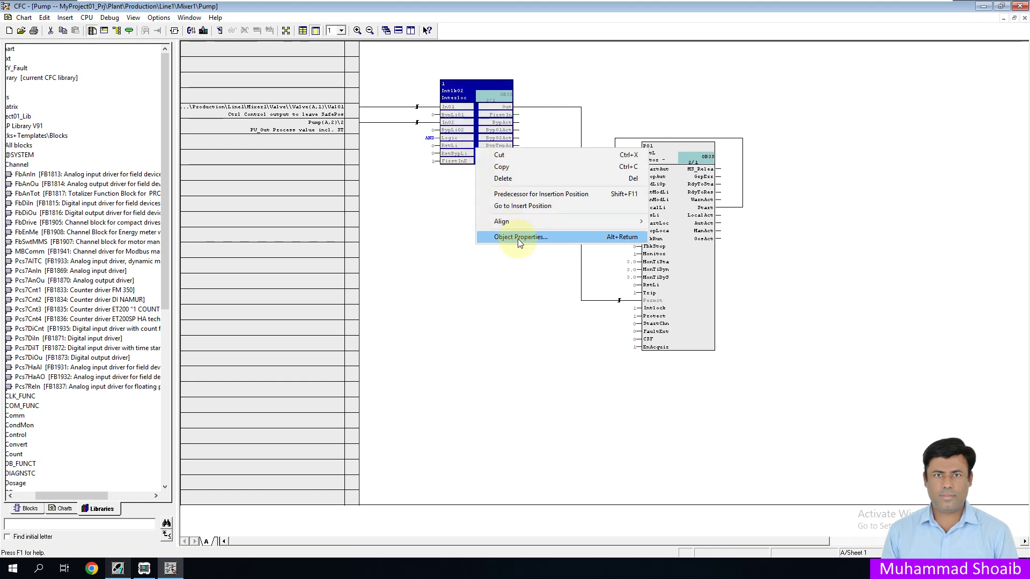
pyautogui.click(516, 239)
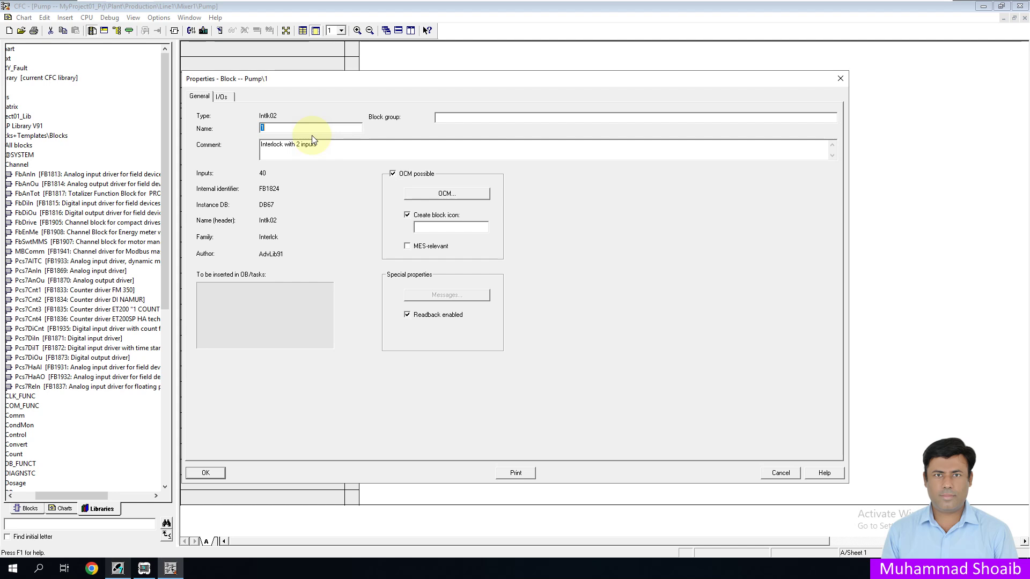
pyautogui.write('P')
pyautogui.press('BackSpace')
pyautogui.write('Permit')
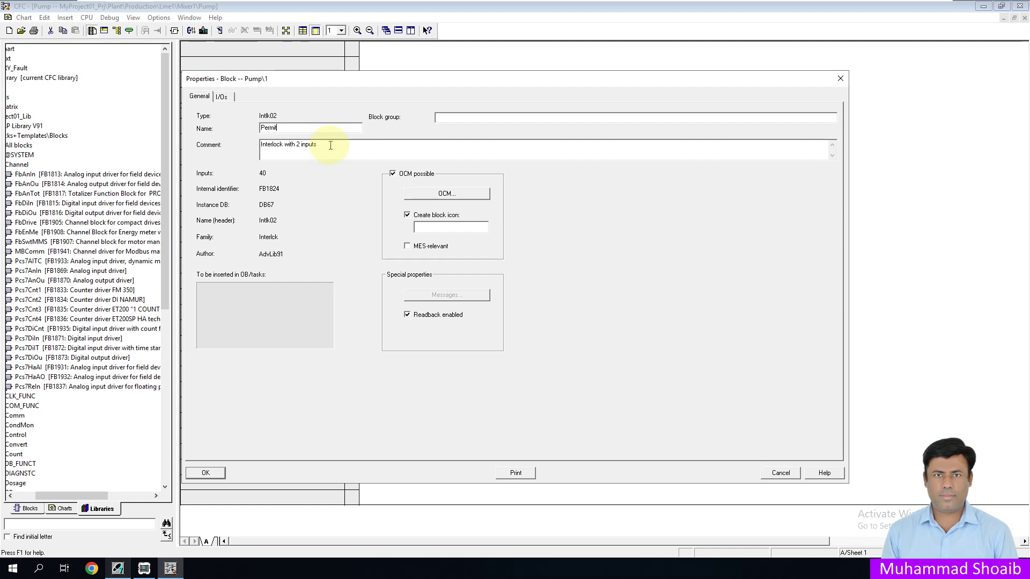
pyautogui.write('_P01')
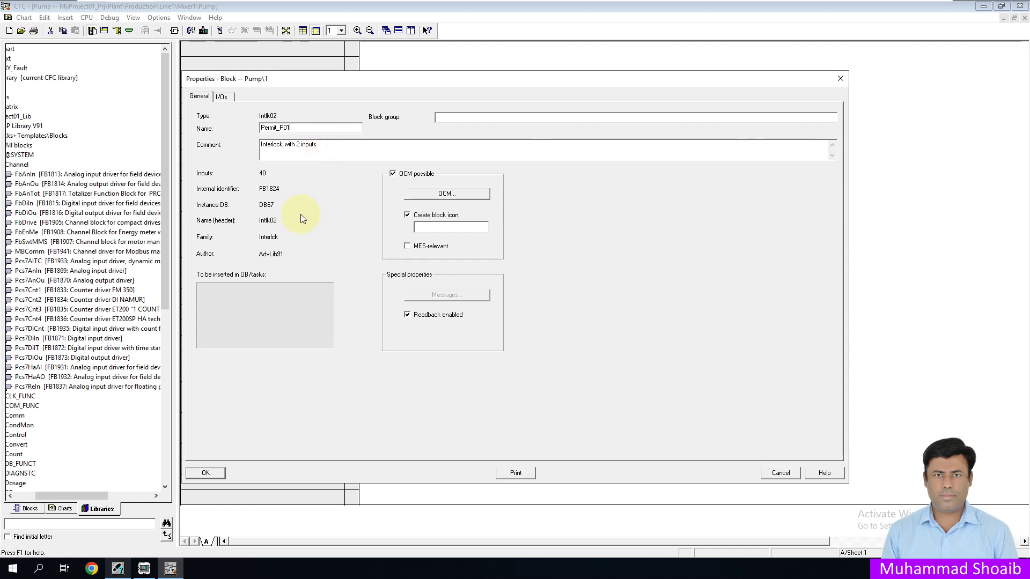
pyautogui.click(206, 472)
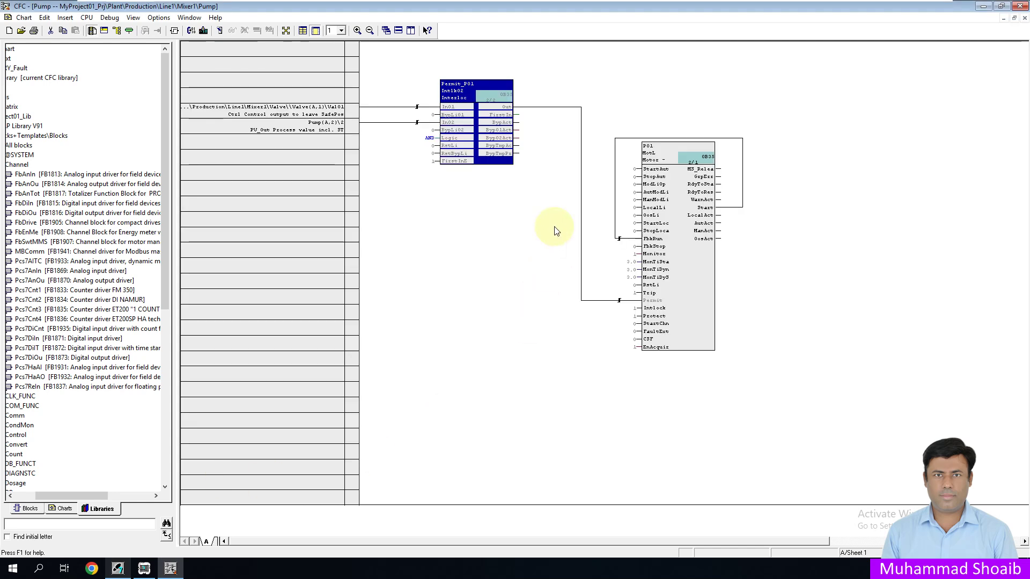
pyautogui.click(453, 229)
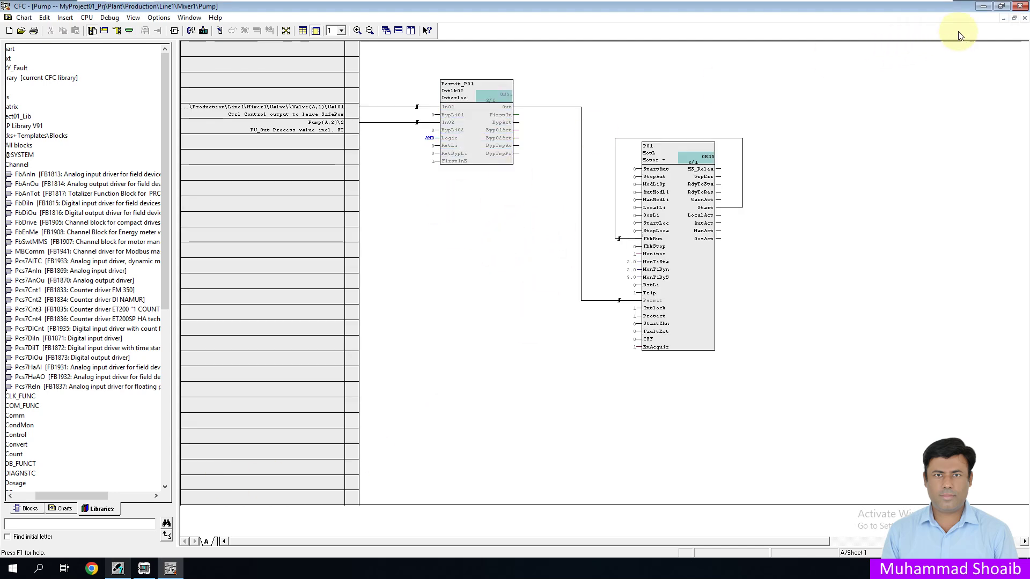
# - Close the Pump chart and compile the Mixer_Plant Charts folder in SIMATIC Manager, dismissing the compile log
pyautogui.click(1017, 7)
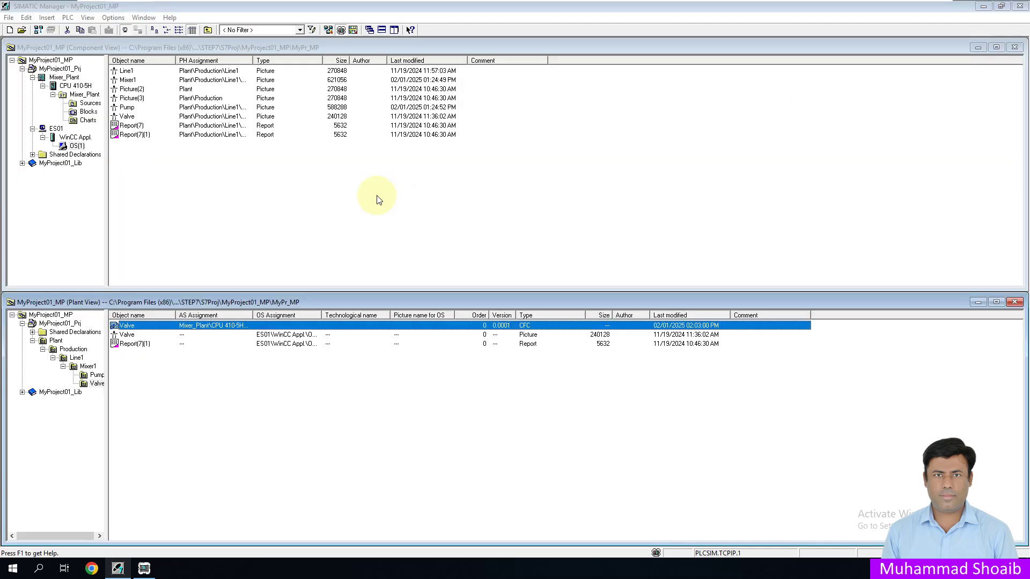
pyautogui.click(83, 123)
pyautogui.rightClick(82, 121)
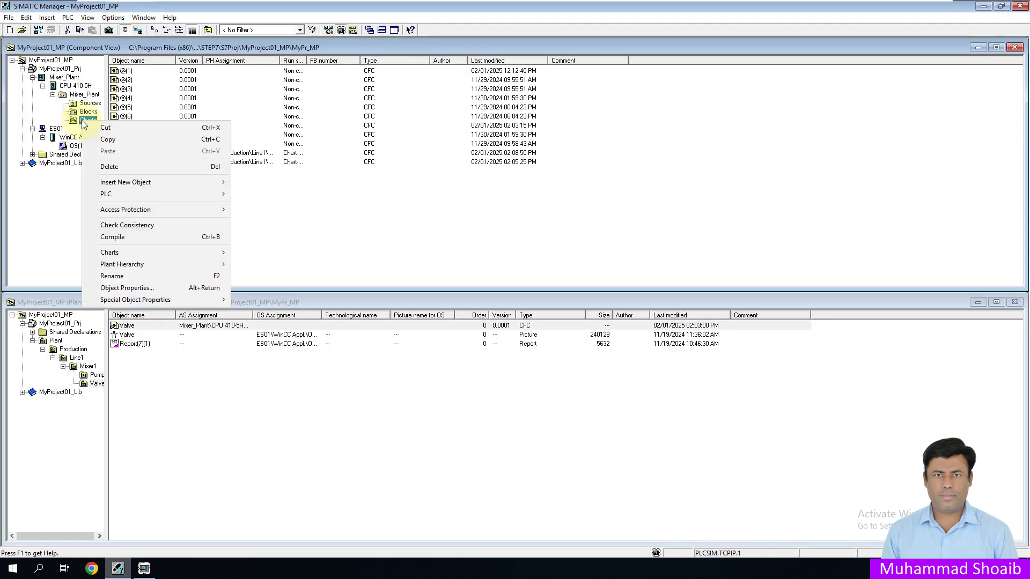
pyautogui.click(130, 236)
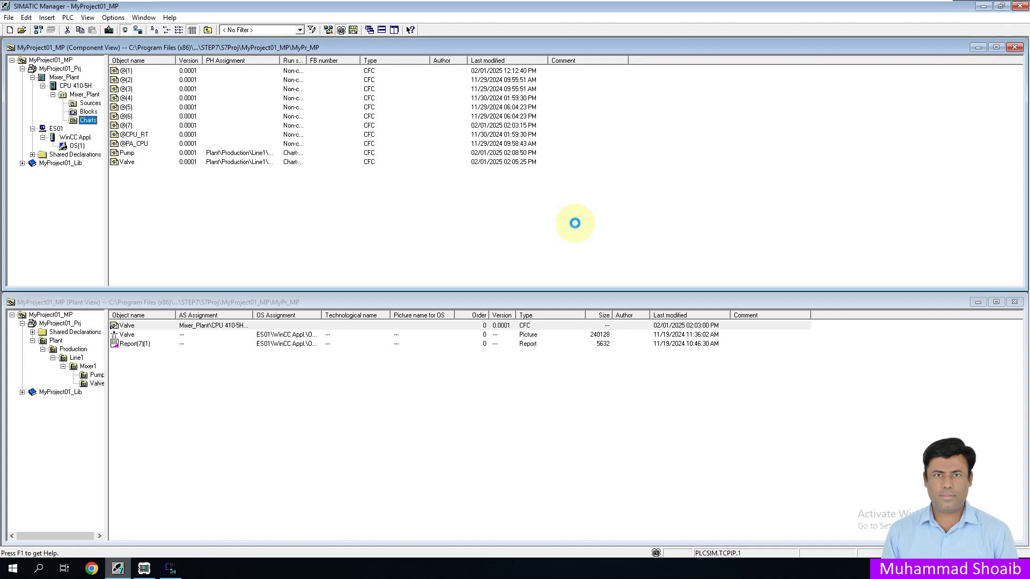
pyautogui.click(423, 369)
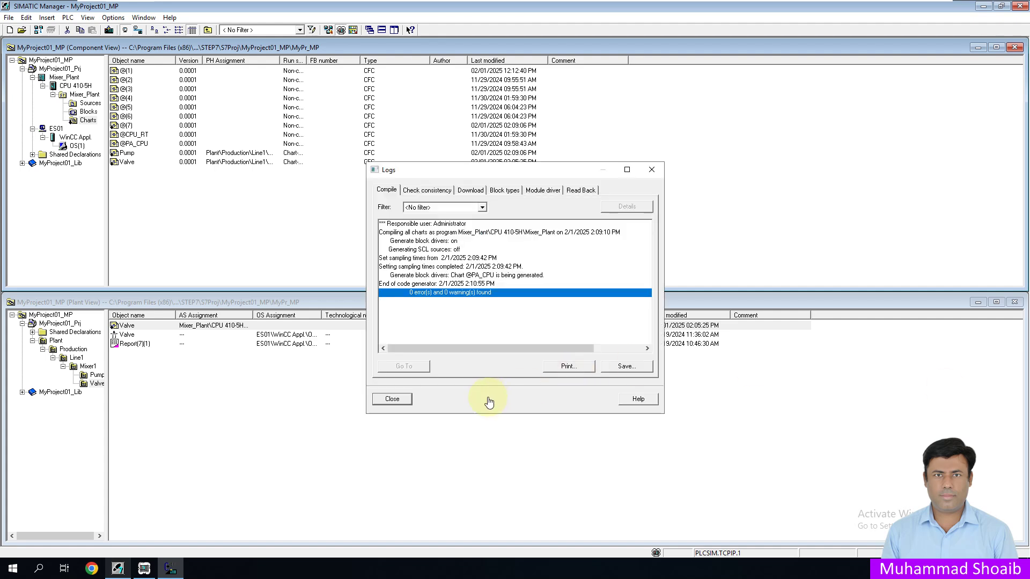
pyautogui.click(392, 399)
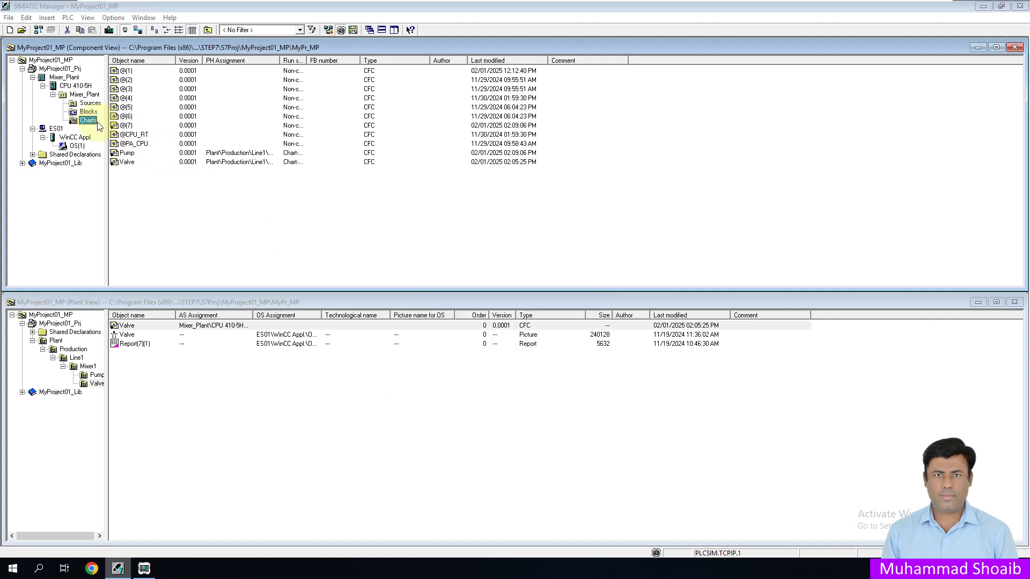
# - Download the entire Mixer_Plant program to CPU 410-5H, reading back OCM-capable parameters from the CPU first, and restart the CPU
pyautogui.rightClick(90, 121)
pyautogui.moveTo(198, 192)
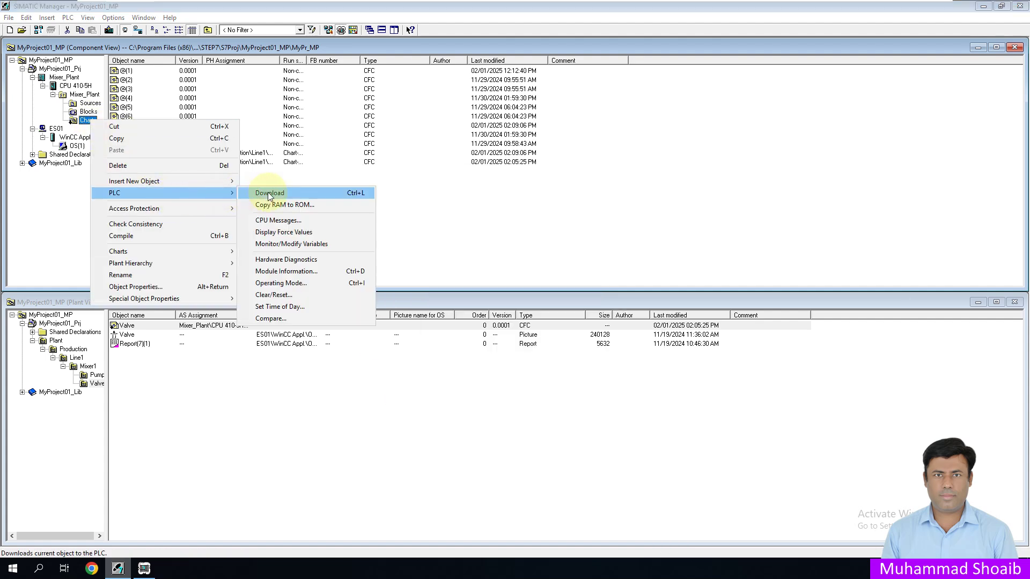
pyautogui.click(270, 192)
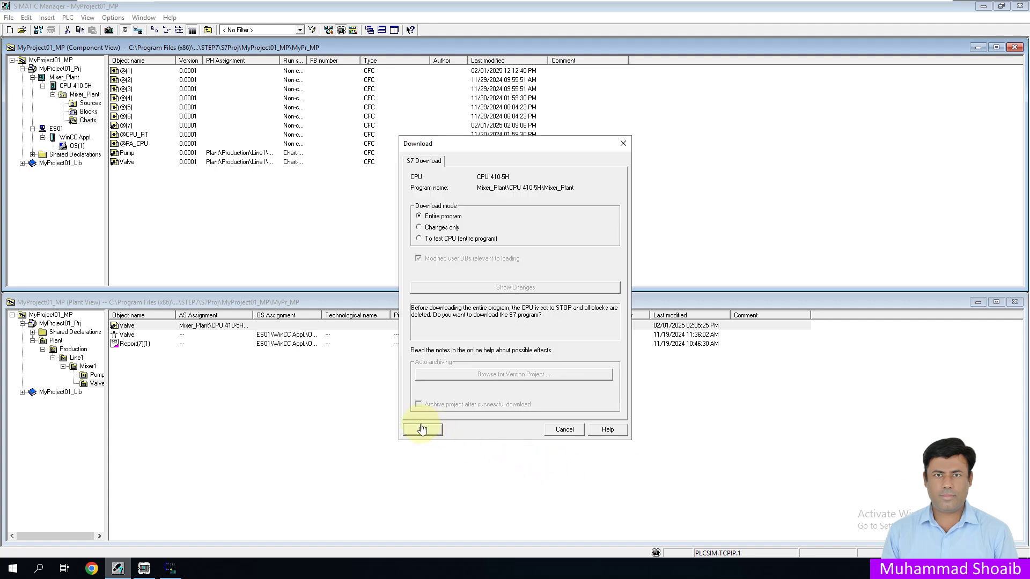
pyautogui.click(423, 430)
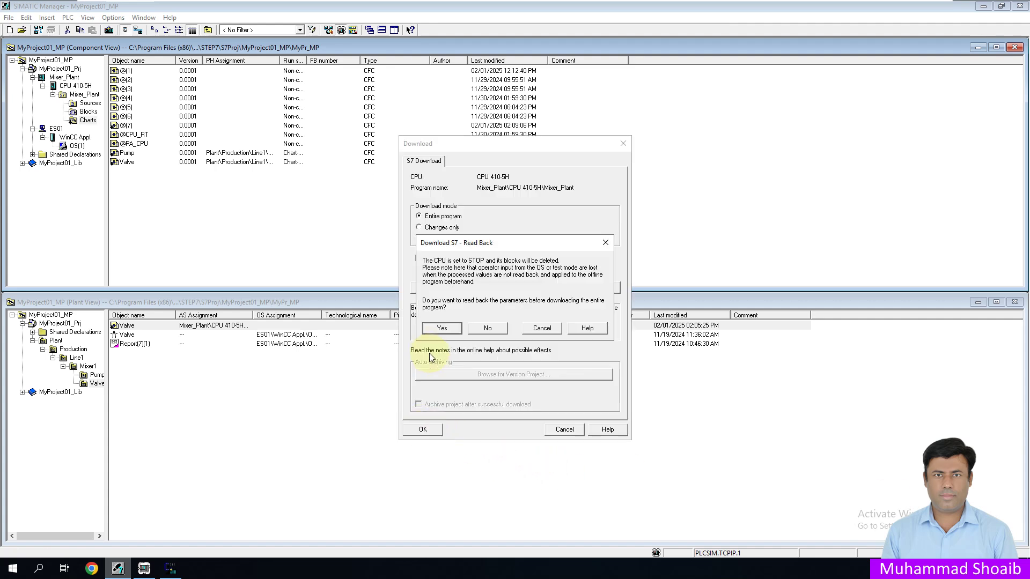
pyautogui.click(439, 330)
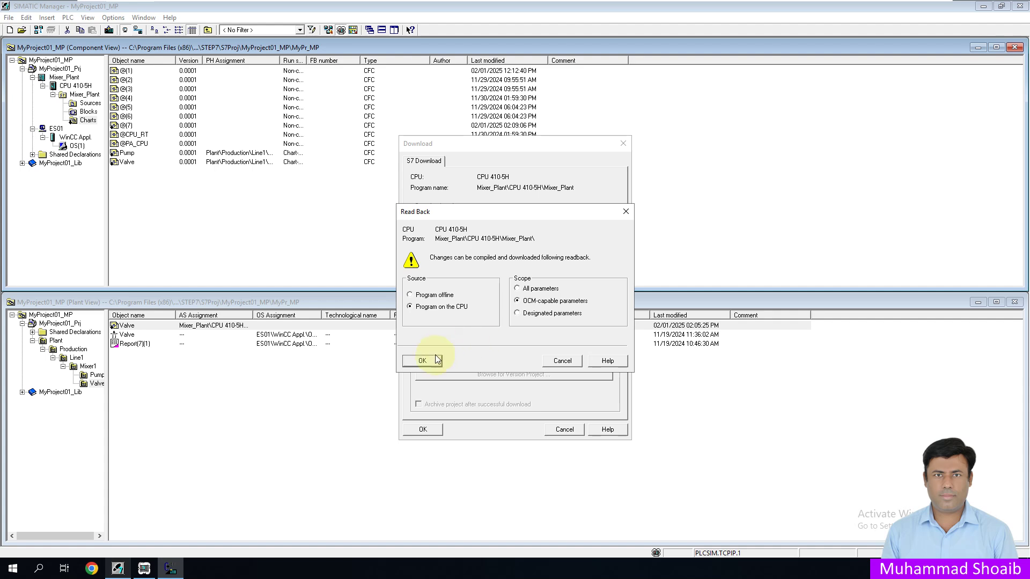
pyautogui.click(432, 359)
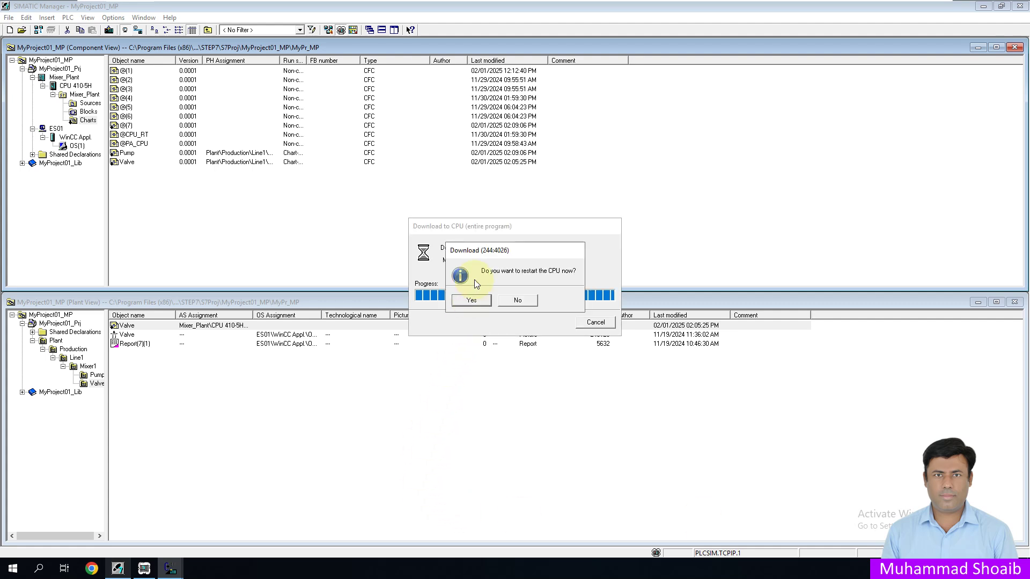
pyautogui.click(471, 300)
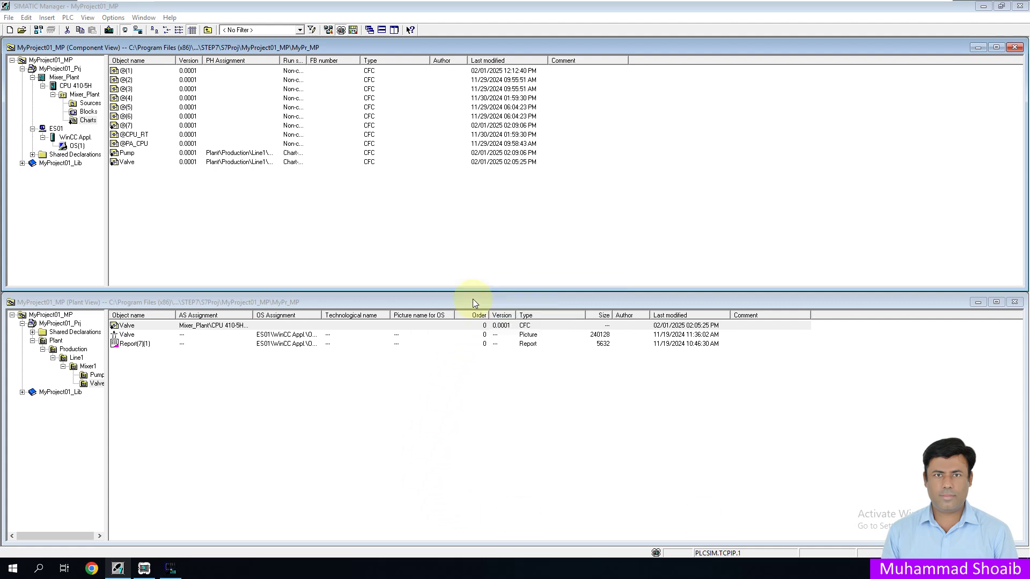
pyautogui.click(68, 146)
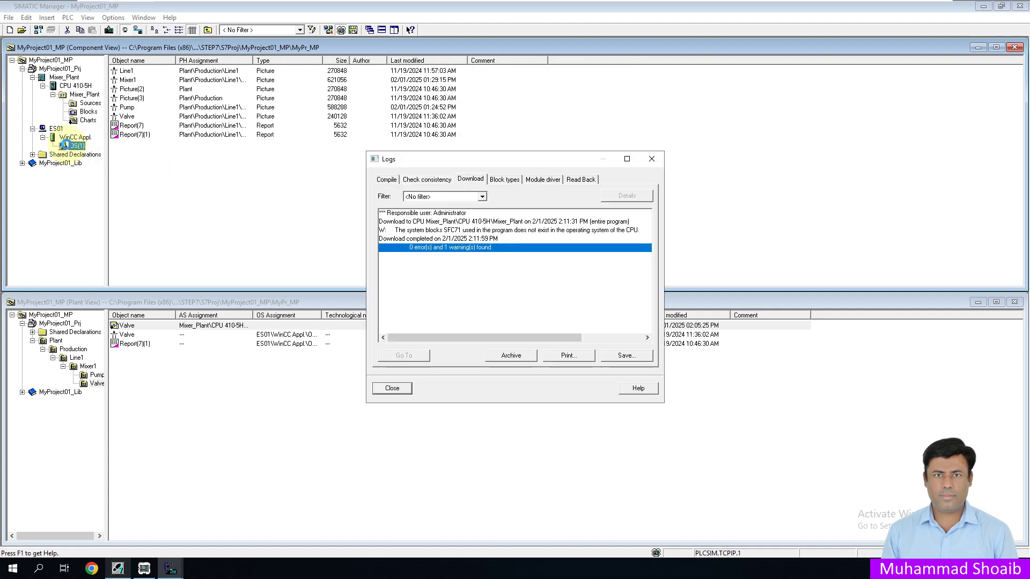
pyautogui.click(392, 389)
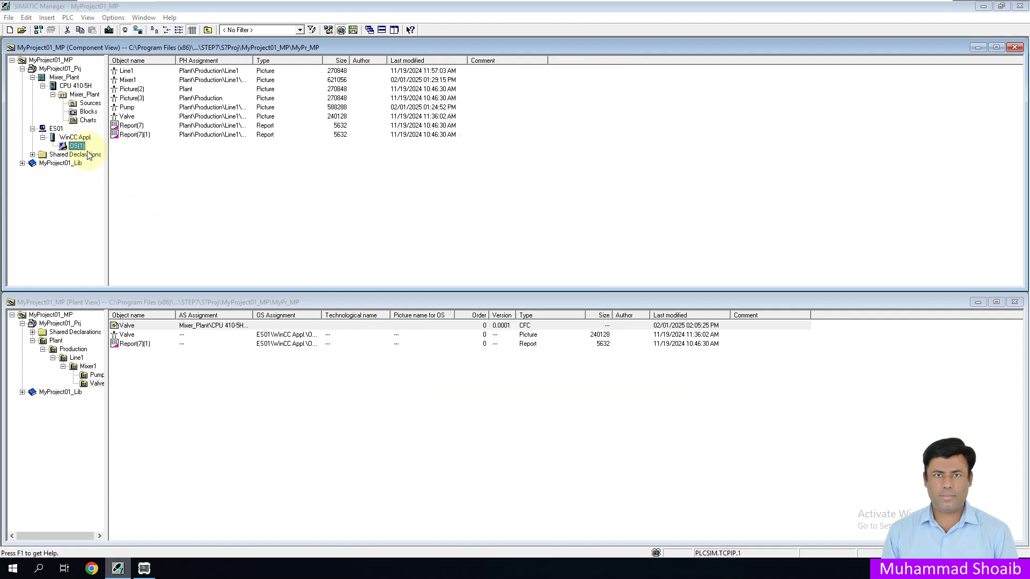
# - Start compiling operator station OS(1) and confirm the TCP/IP Industrial Ethernet network connection for the Mixer_Plant S7 program
pyautogui.rightClick(76, 146)
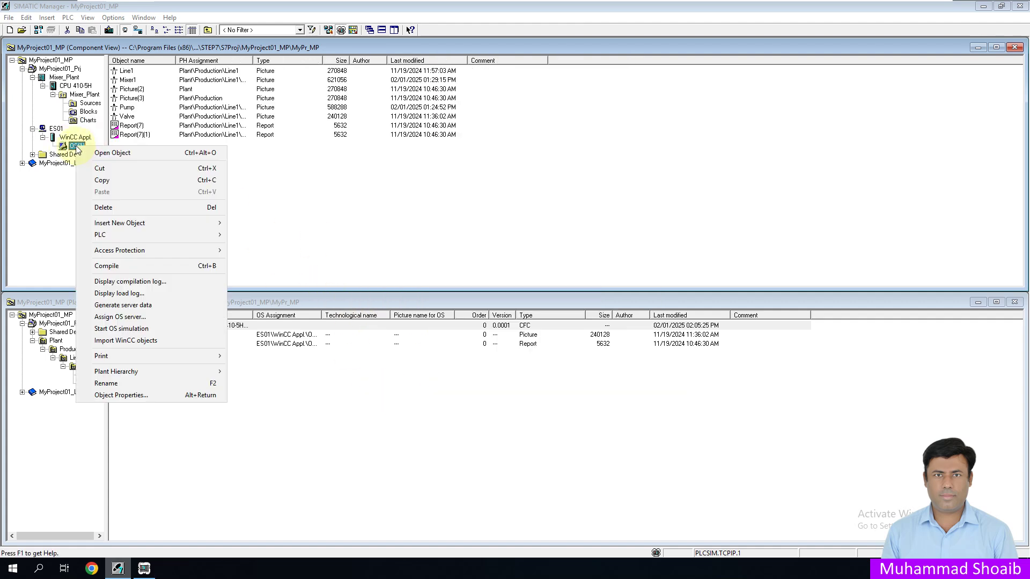
pyautogui.click(131, 268)
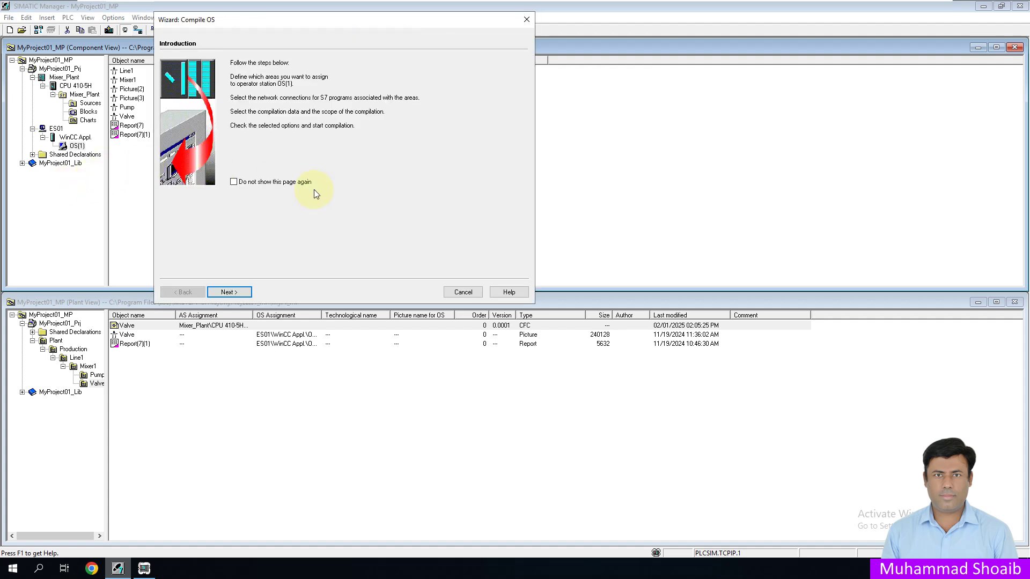
pyautogui.click(241, 292)
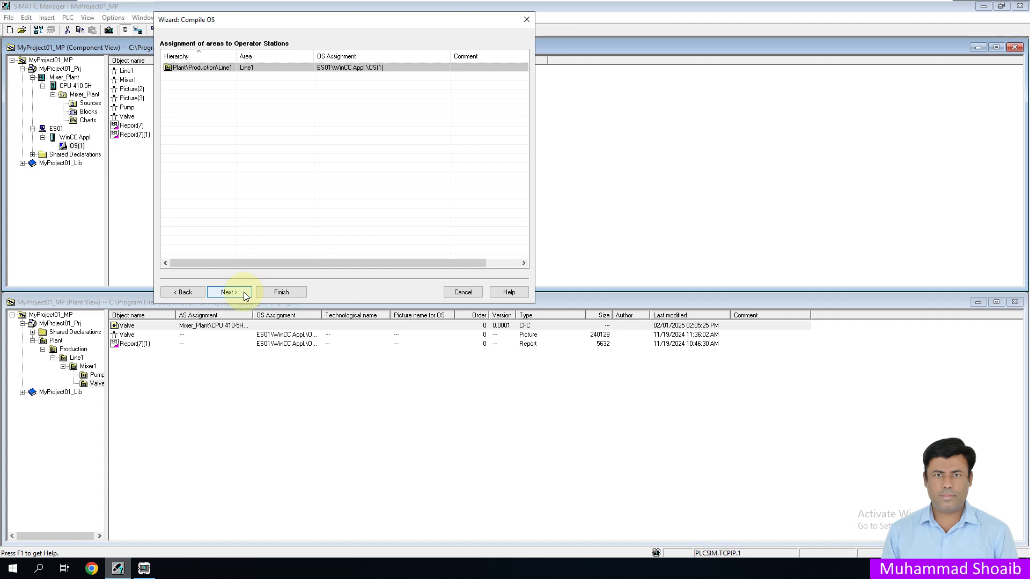
pyautogui.click(234, 294)
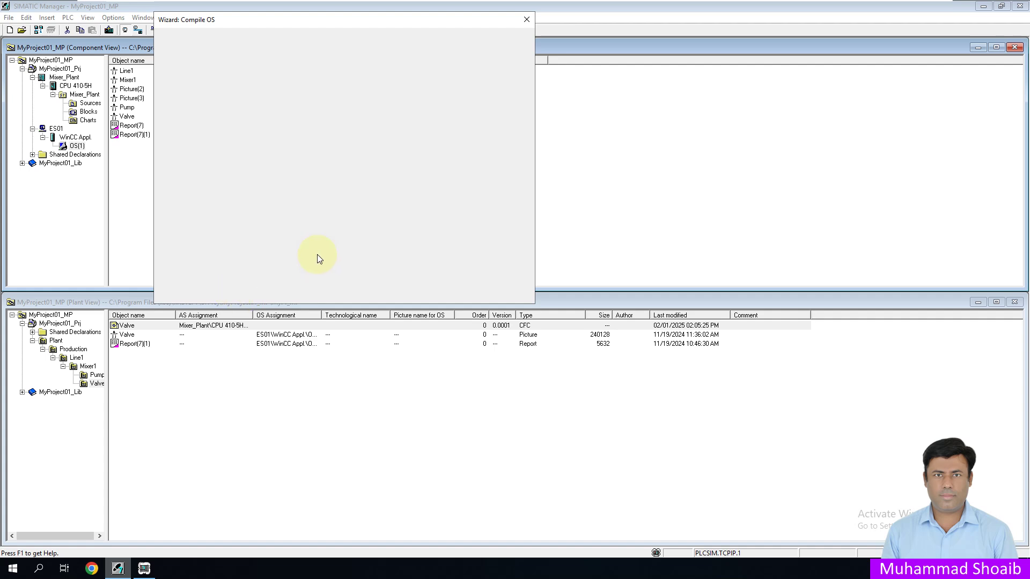
pyautogui.click(496, 264)
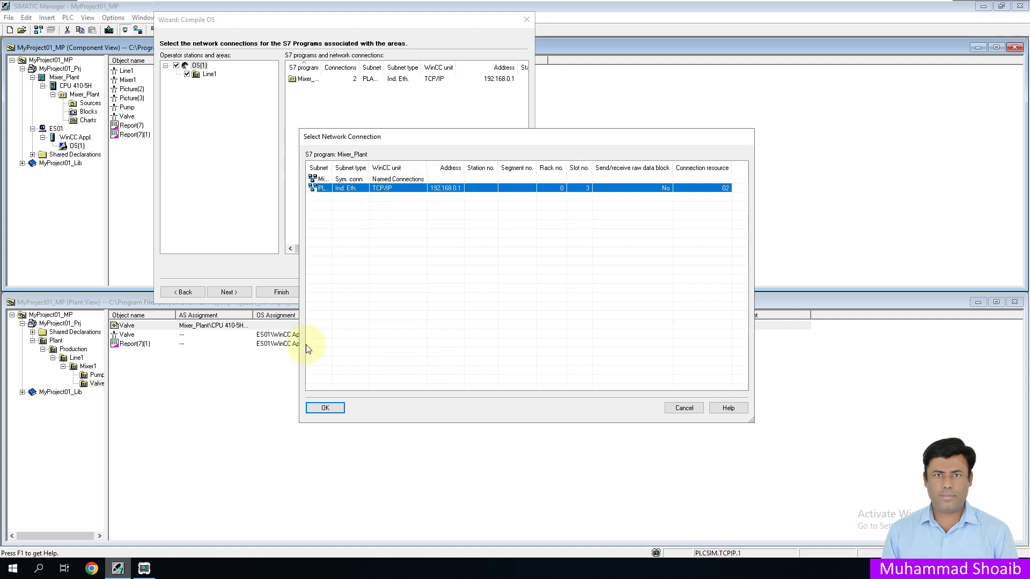
pyautogui.moveTo(370, 170); pyautogui.dragTo(407, 169)
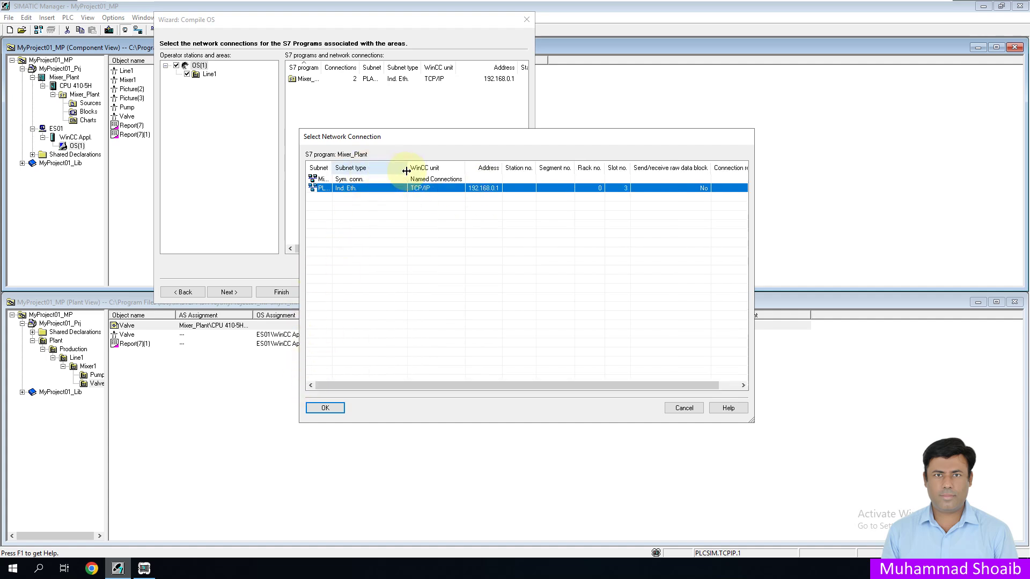
pyautogui.click(324, 408)
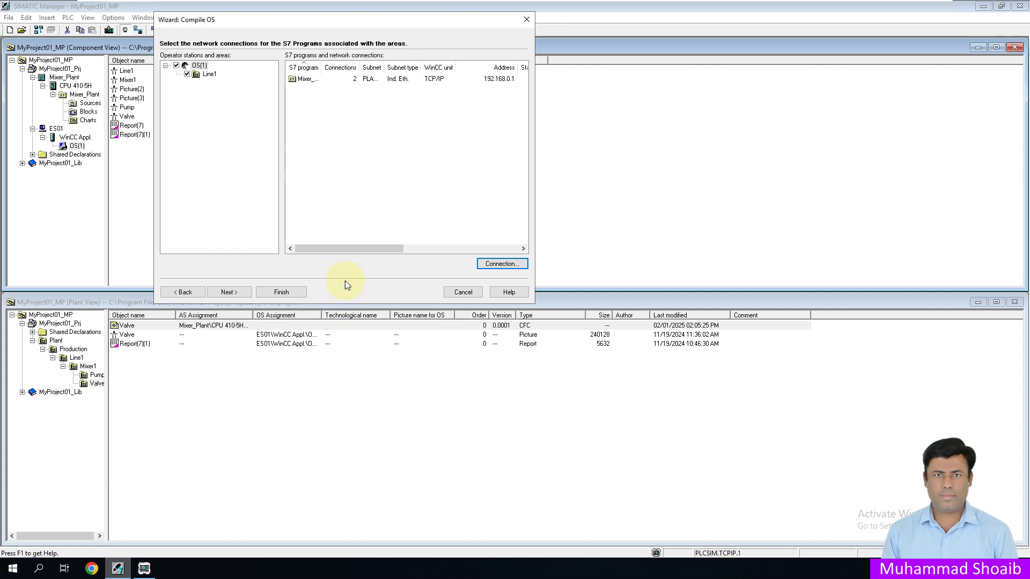
# - Accept the compilation data and changes-only scope, compile OS(1), and dismiss the completion message
pyautogui.click(231, 292)
pyautogui.click(235, 293)
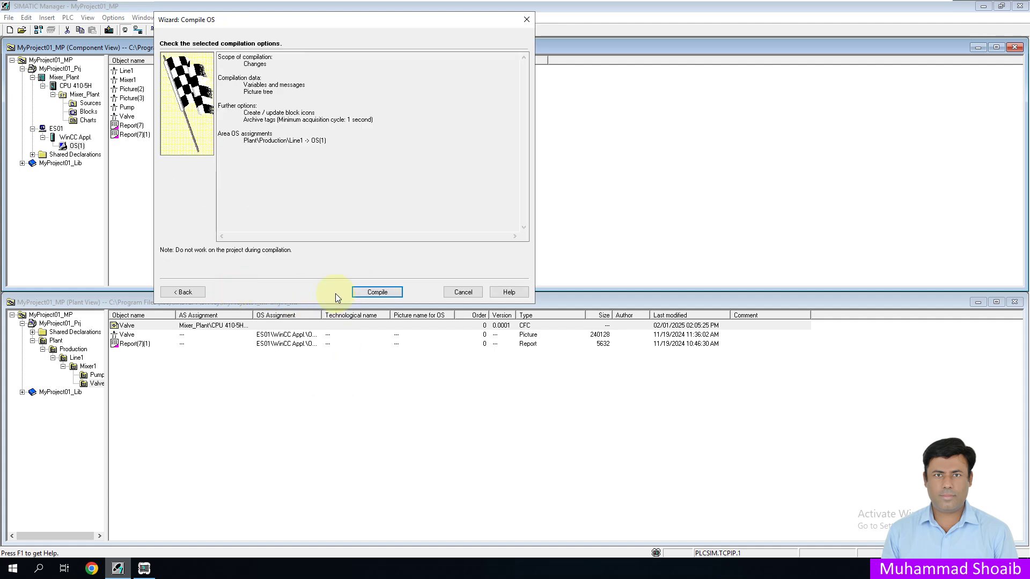
pyautogui.click(379, 292)
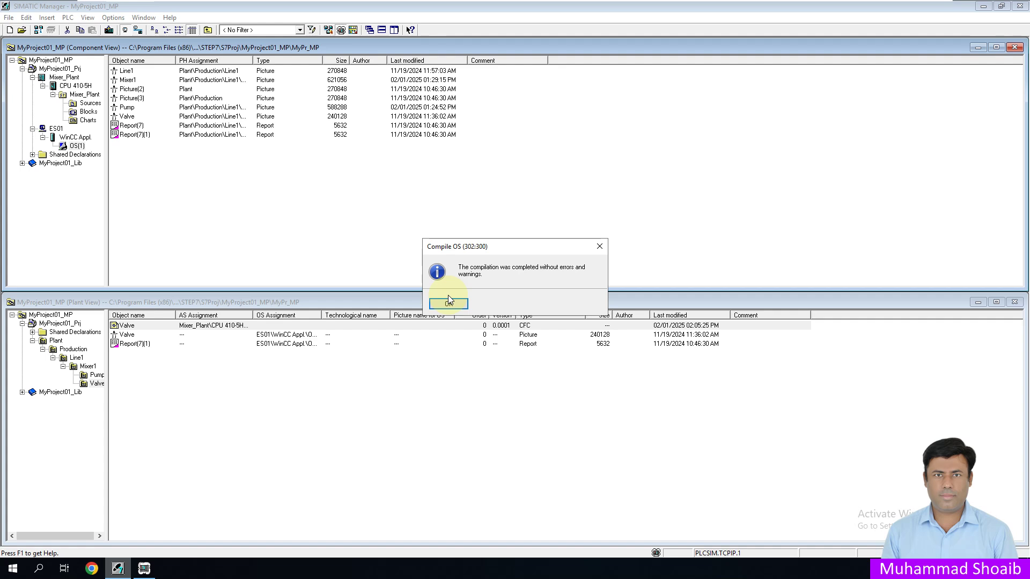
pyautogui.click(448, 302)
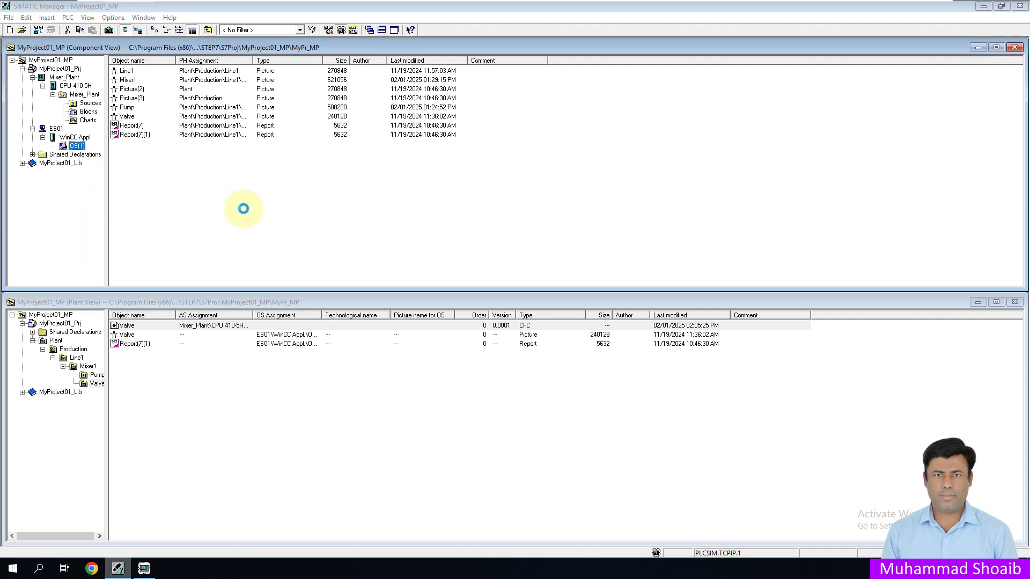
# - Open OS(1) in WinCC Explorer and open the Mixer1.Pdl picture in Graphics Designer, dismissing the startup tip
pyautogui.rightClick(76, 146)
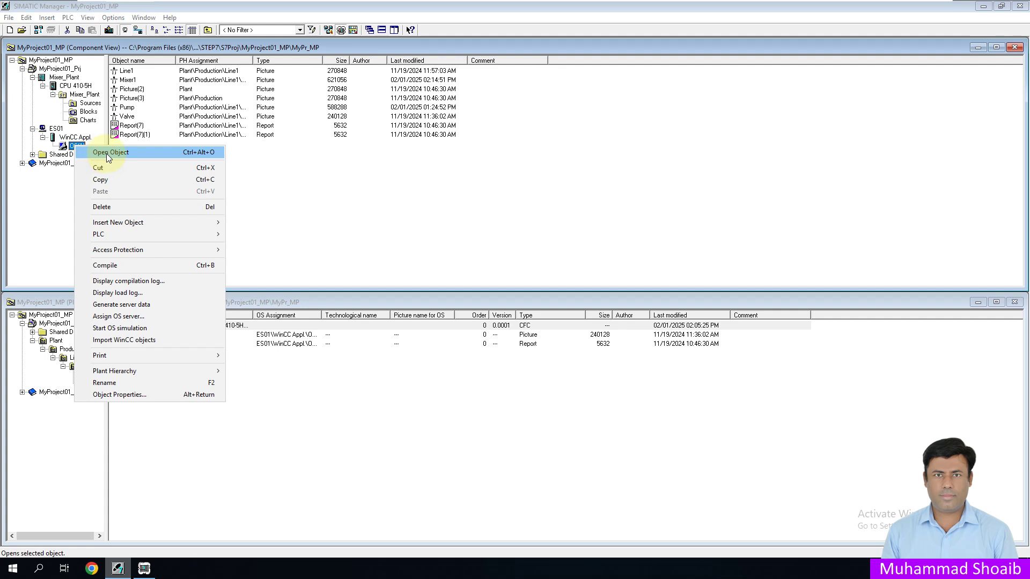
pyautogui.click(128, 153)
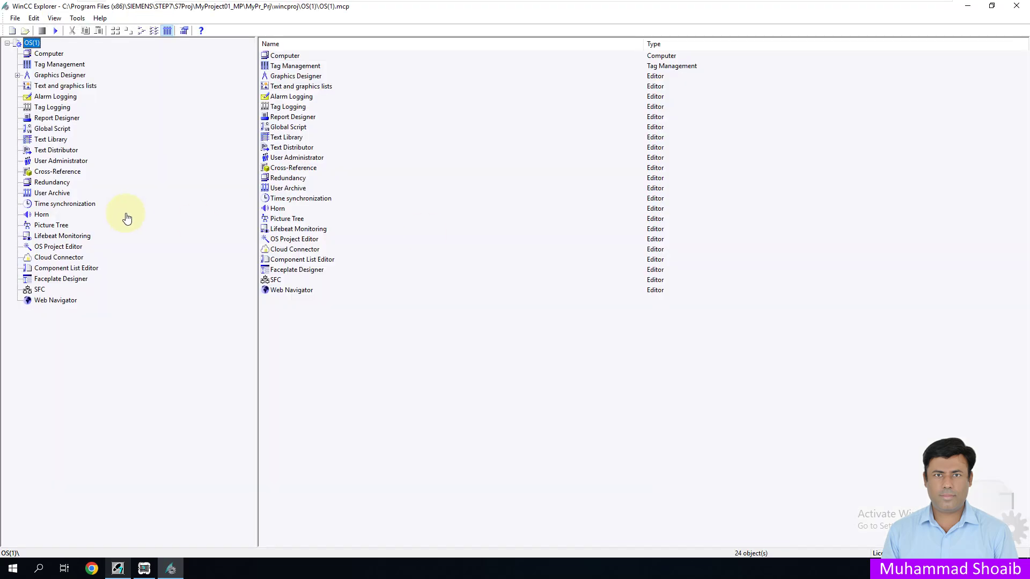
pyautogui.click(53, 76)
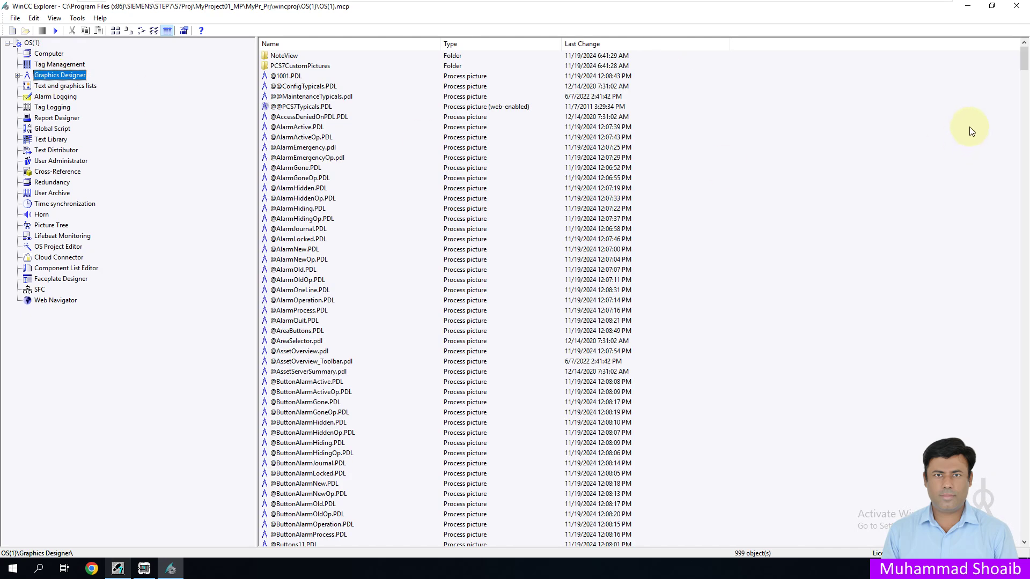
pyautogui.moveTo(1024, 59); pyautogui.dragTo(1023, 528)
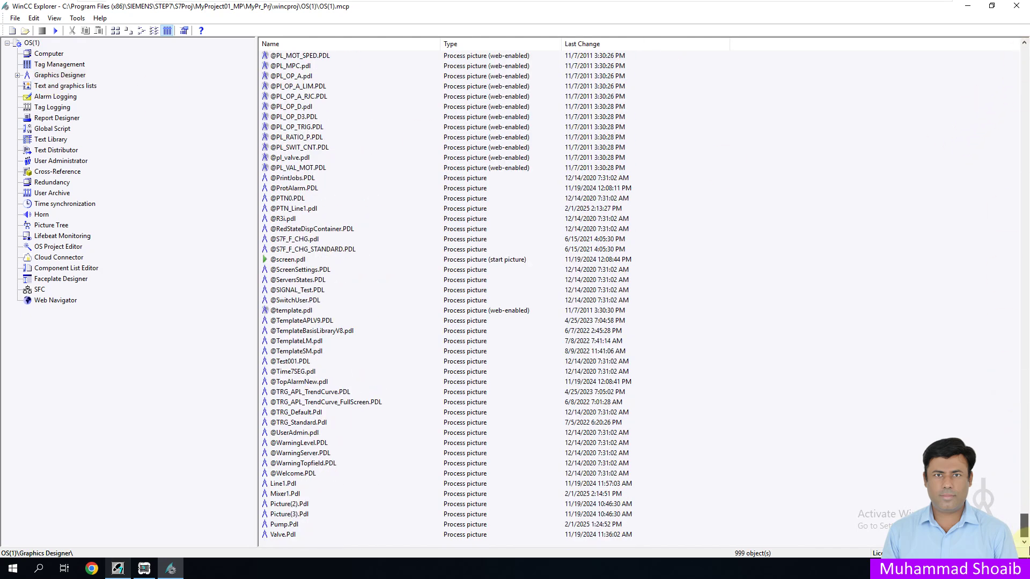
pyautogui.click(291, 495)
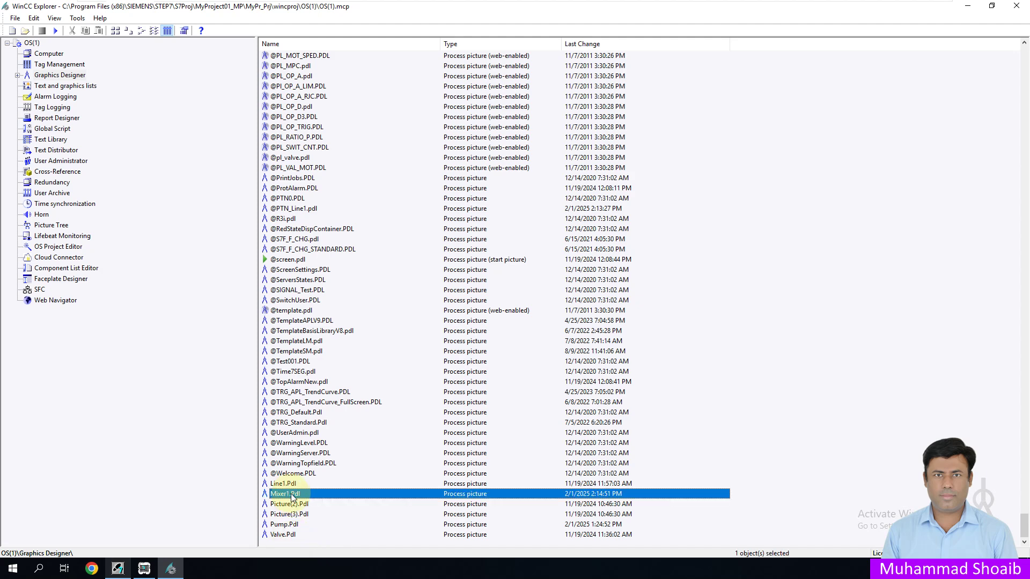
pyautogui.doubleClick(304, 493)
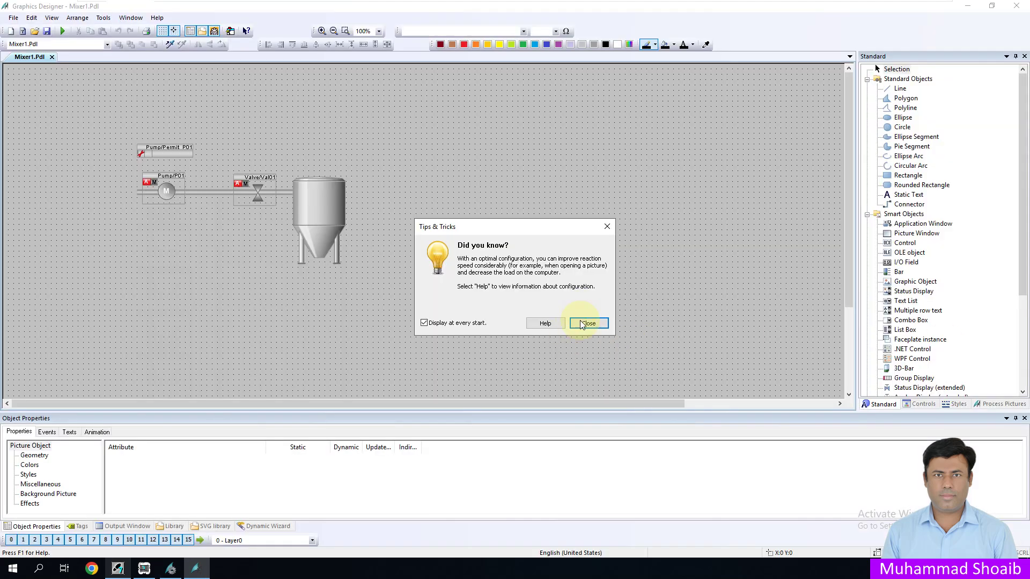
pyautogui.click(588, 324)
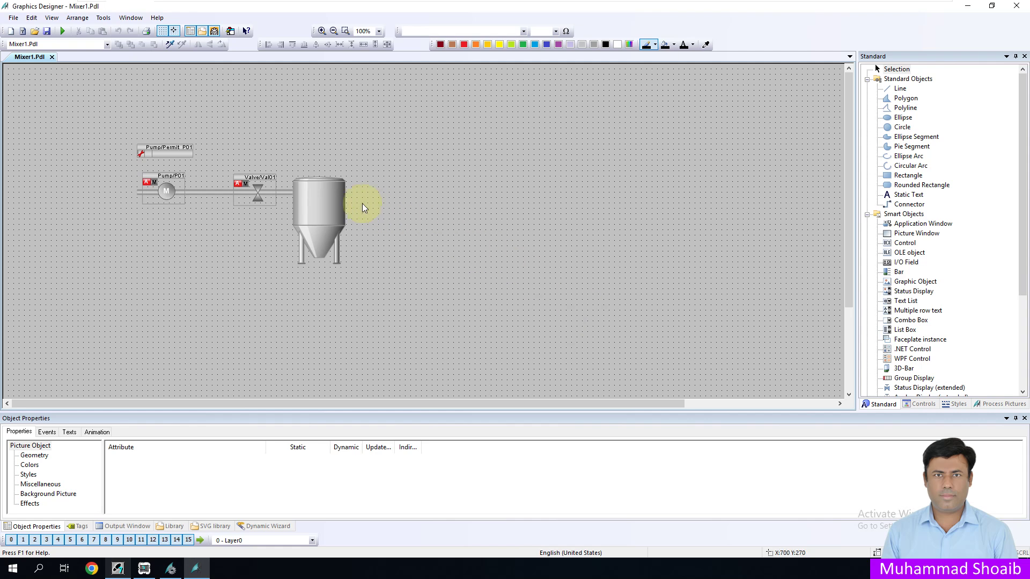
# - Set the Visible attribute of the Pump/Permit_P01 block icon to No, save Mixer1.Pdl and close Graphics Designer
pyautogui.click(175, 153)
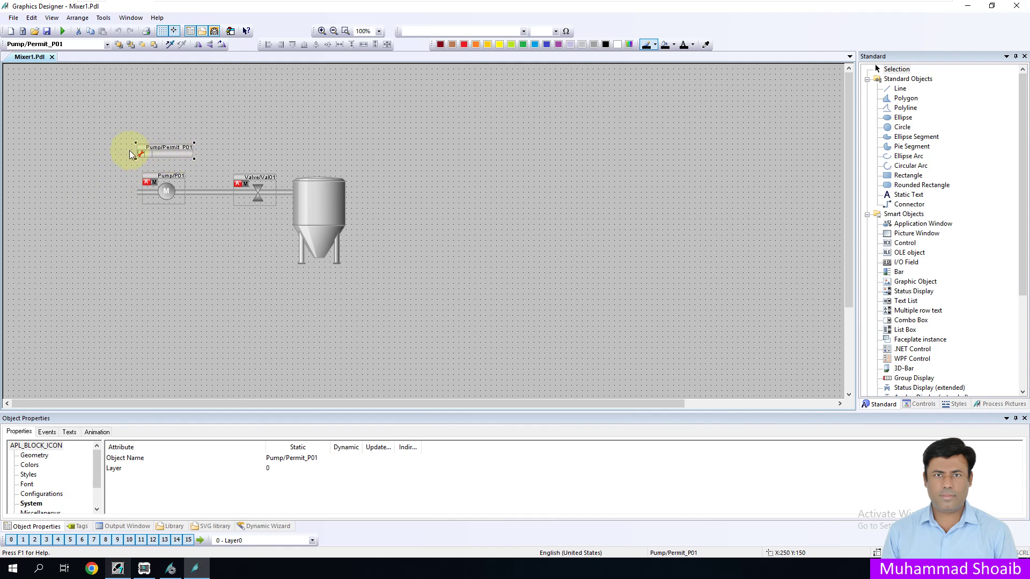
pyautogui.moveTo(99, 463); pyautogui.dragTo(99, 478)
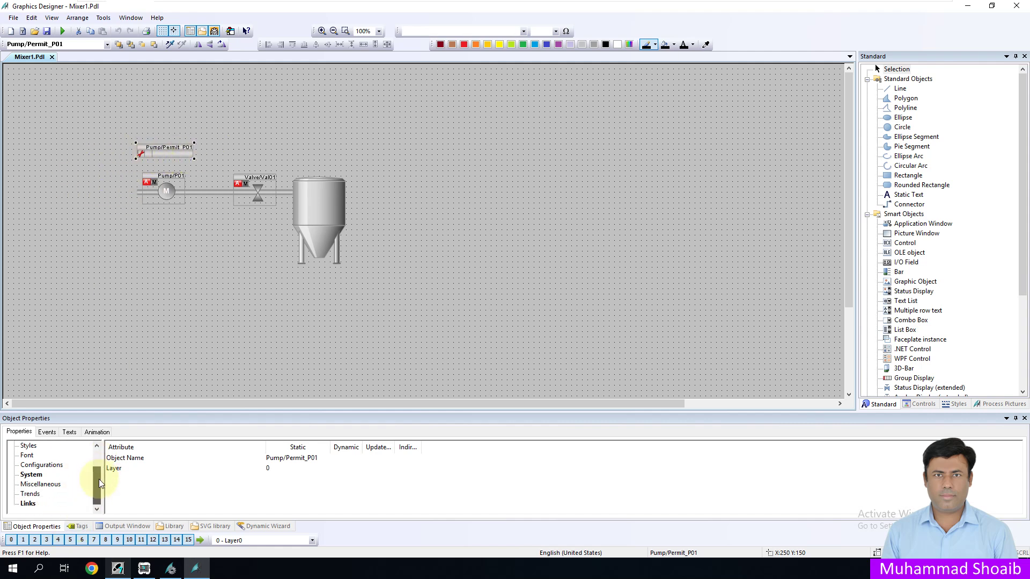
pyautogui.click(40, 485)
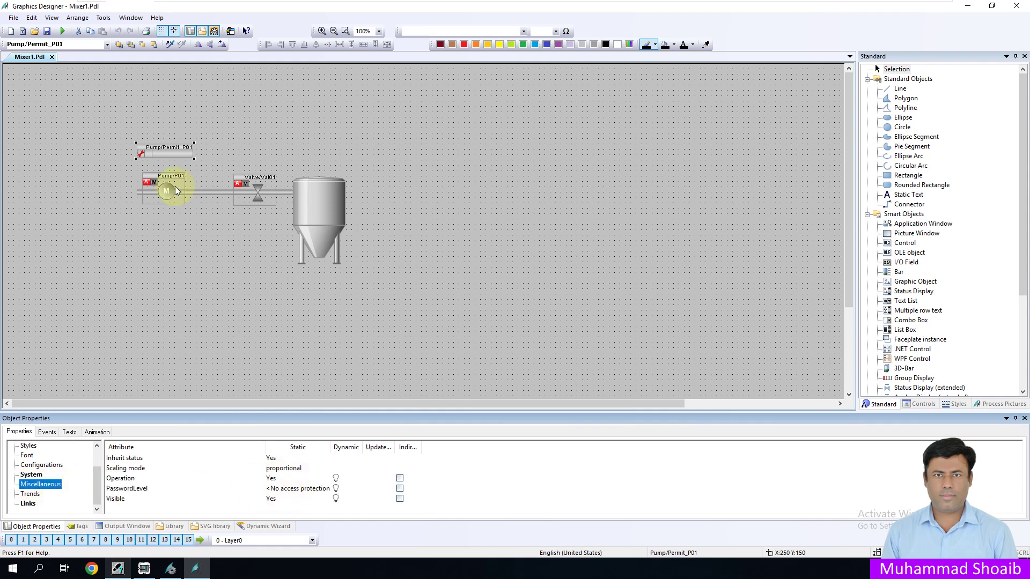
pyautogui.doubleClick(273, 500)
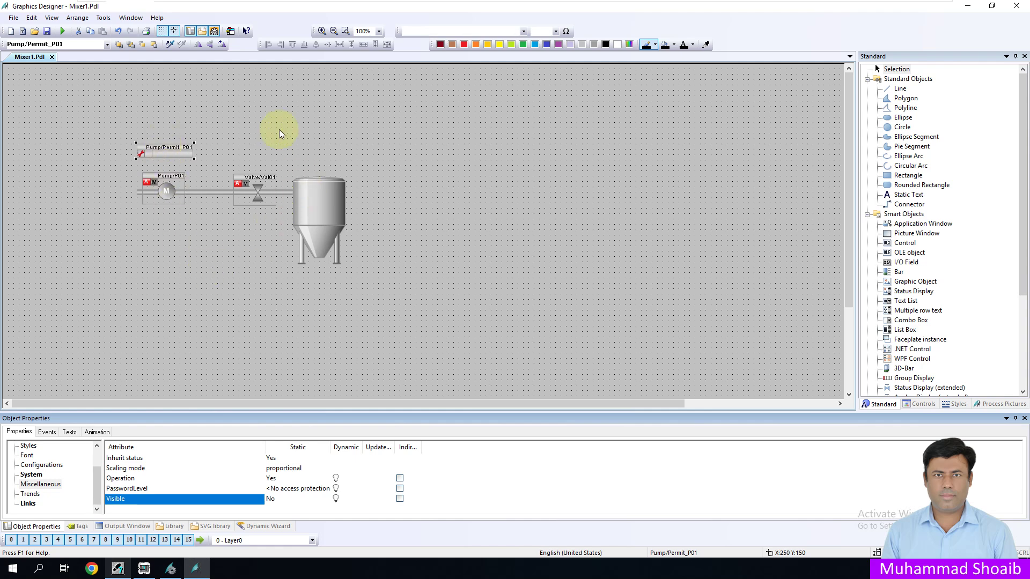
pyautogui.click(47, 32)
pyautogui.click(159, 83)
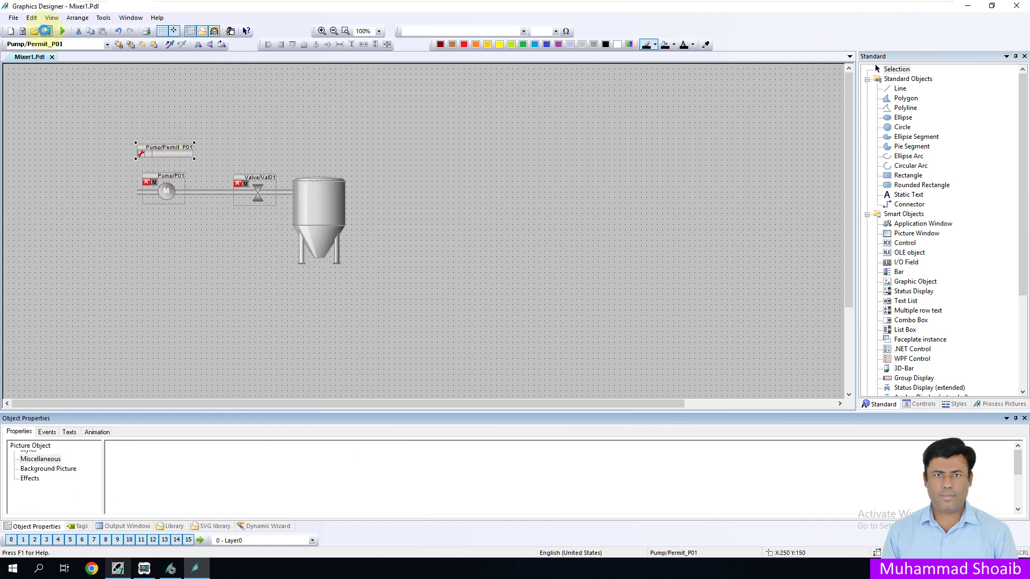
pyautogui.click(1016, 6)
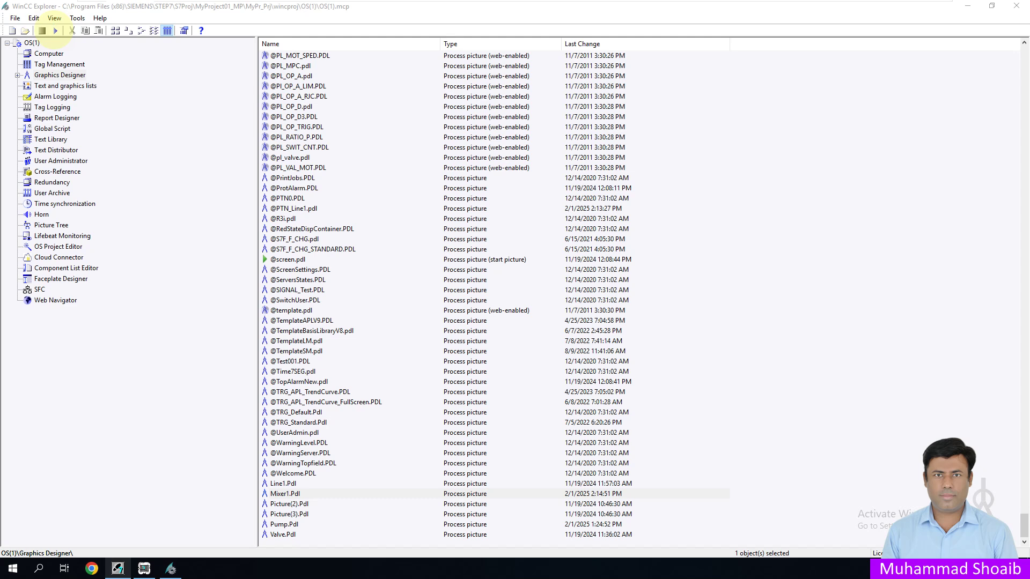
# - Activate the OS runtime and display the Mixer1 picture under Line1
pyautogui.click(55, 30)
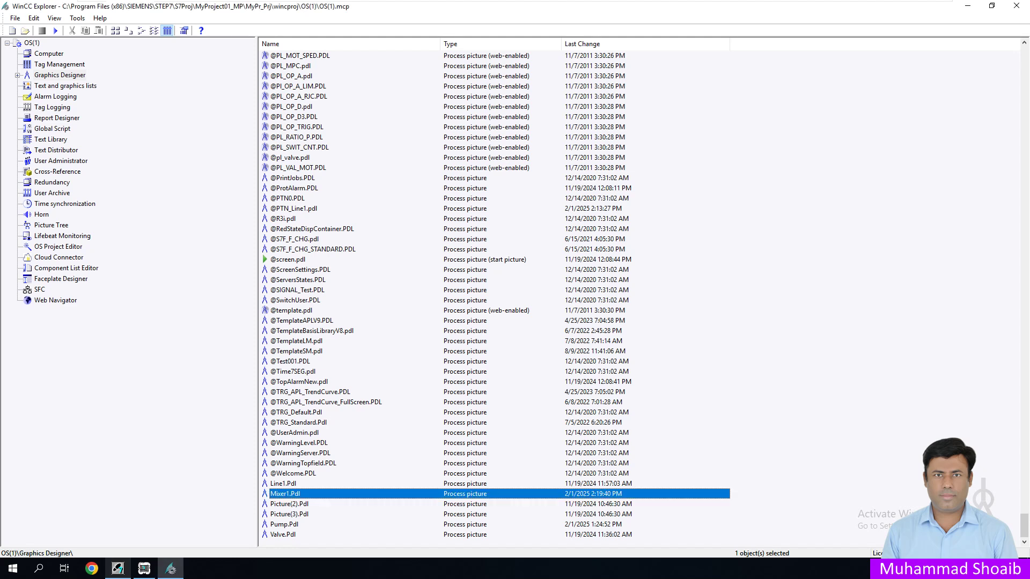
pyautogui.click(55, 31)
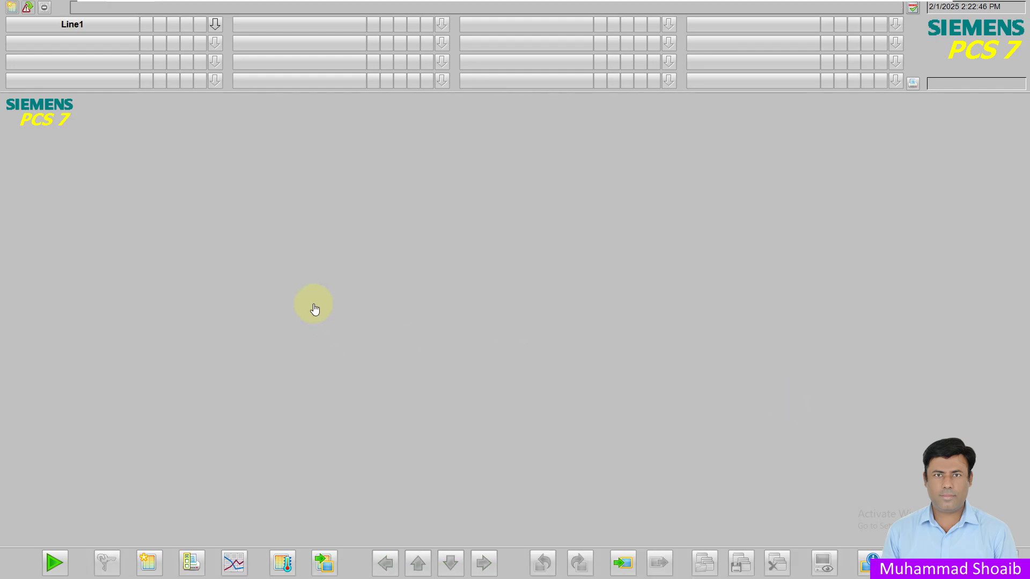
pyautogui.click(215, 24)
pyautogui.click(10, 115)
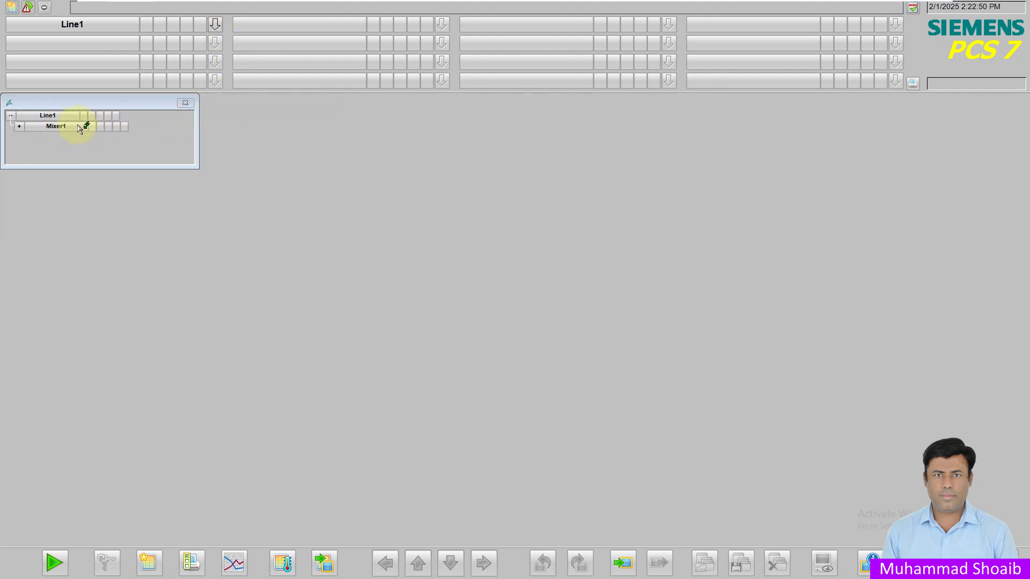
pyautogui.click(69, 127)
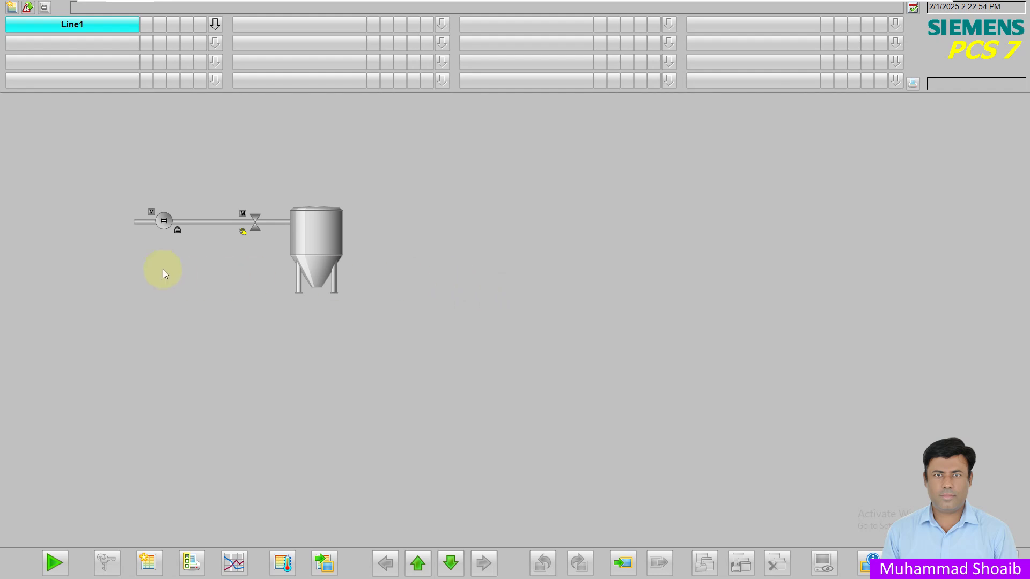
# - Open the Pump/P01 motor faceplate, move it clear of the process graphics, and open its Permission interlock faceplate
pyautogui.click(163, 222)
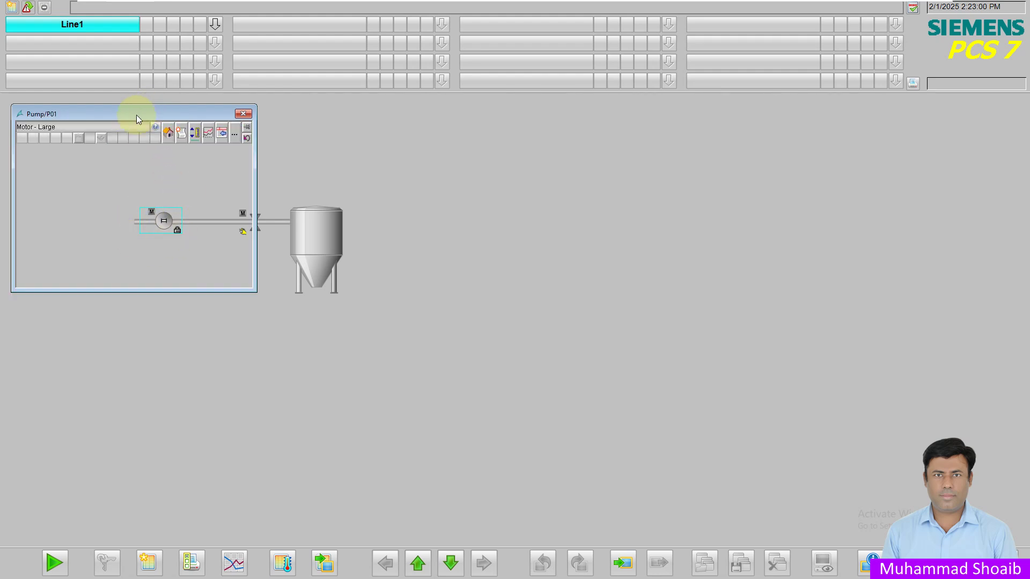
pyautogui.moveTo(133, 113); pyautogui.dragTo(488, 140)
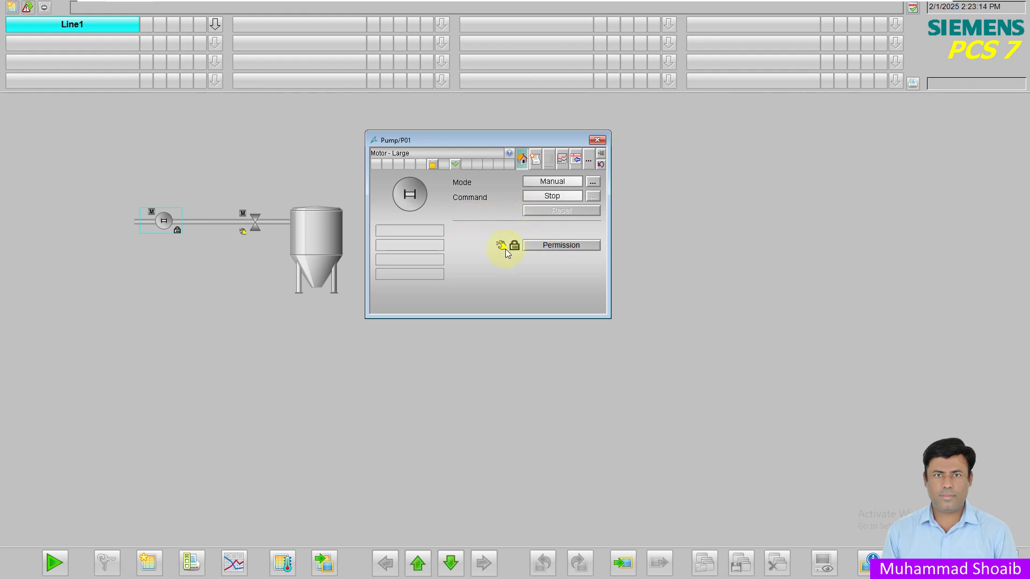
pyautogui.click(544, 248)
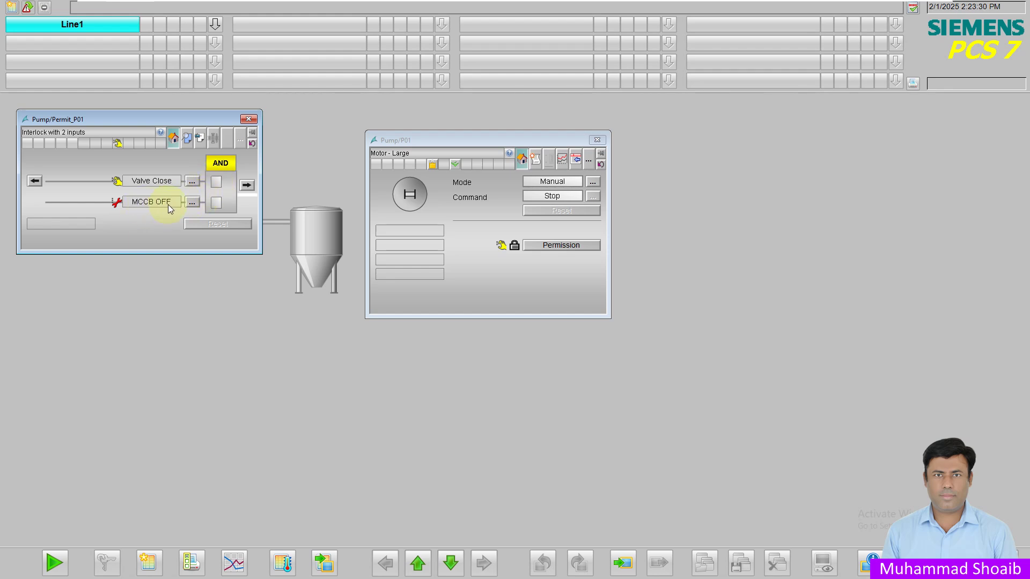
# - Switch to S7-PLCSIM, turn on bit 0 of input byte IB 0 for the MCCB signal, and minimize the simulator
pyautogui.press('super')
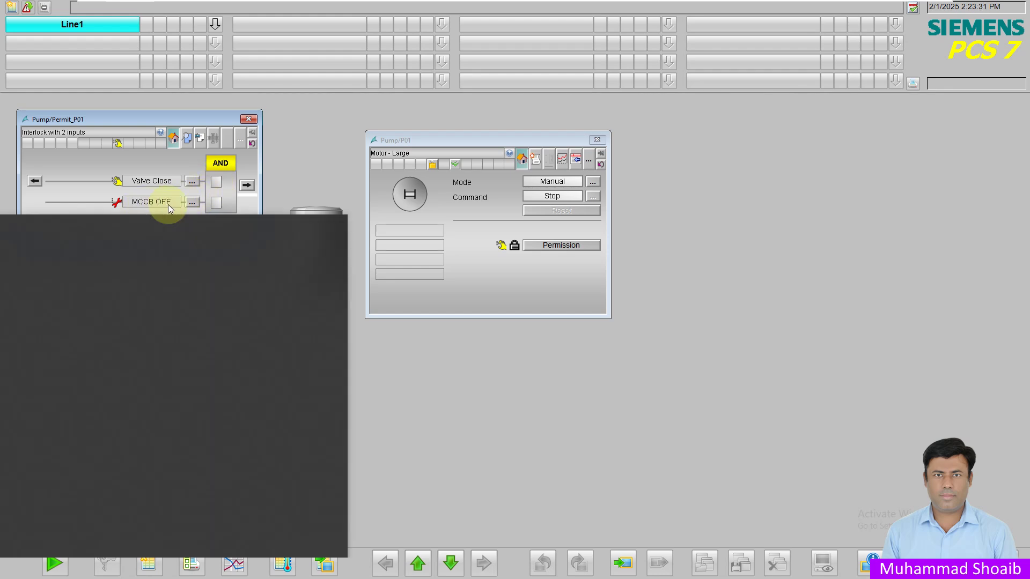
pyautogui.press('super')
pyautogui.click(144, 569)
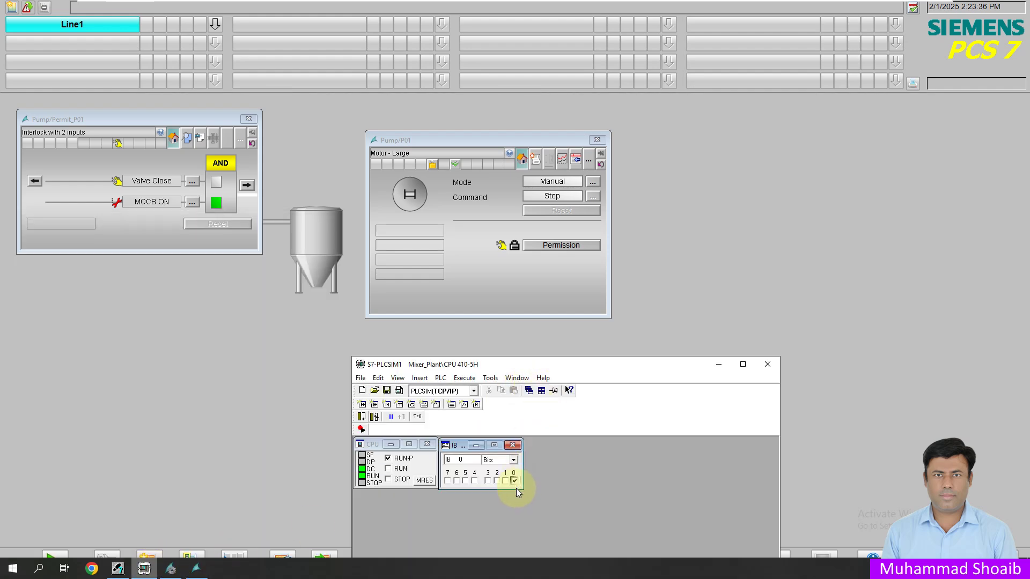
pyautogui.click(720, 365)
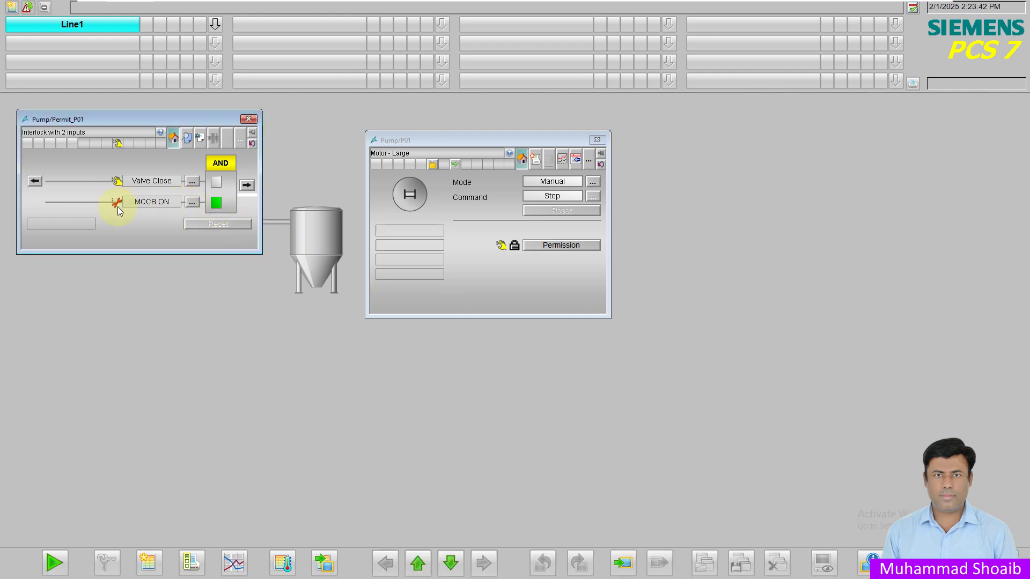
# - Bypass the MCCB input in the Permit_P01 interlock faceplate and move the faceplate below the pump and valve symbols
pyautogui.click(180, 203)
pyautogui.click(110, 269)
pyautogui.click(163, 290)
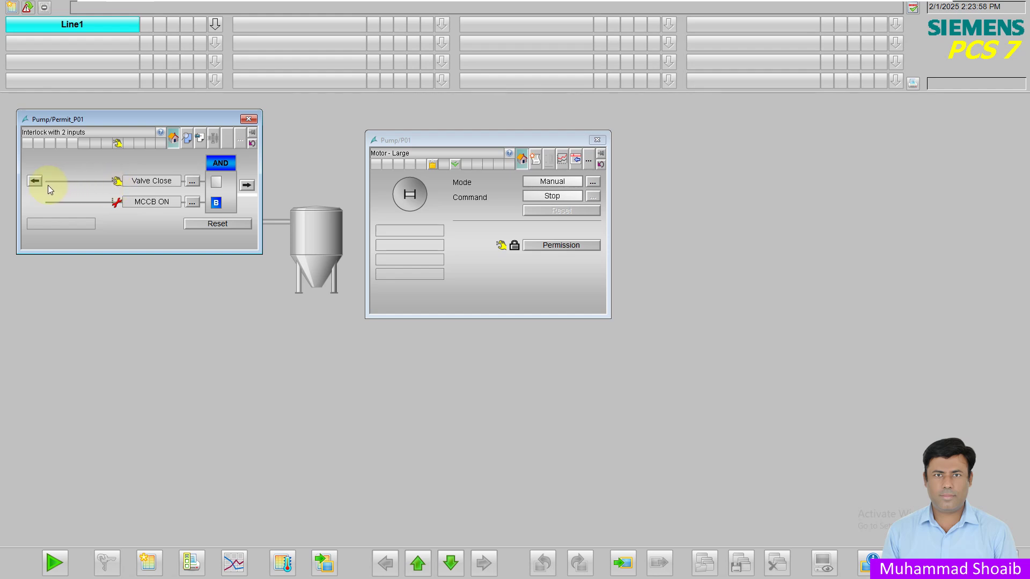
pyautogui.moveTo(210, 119); pyautogui.dragTo(226, 253)
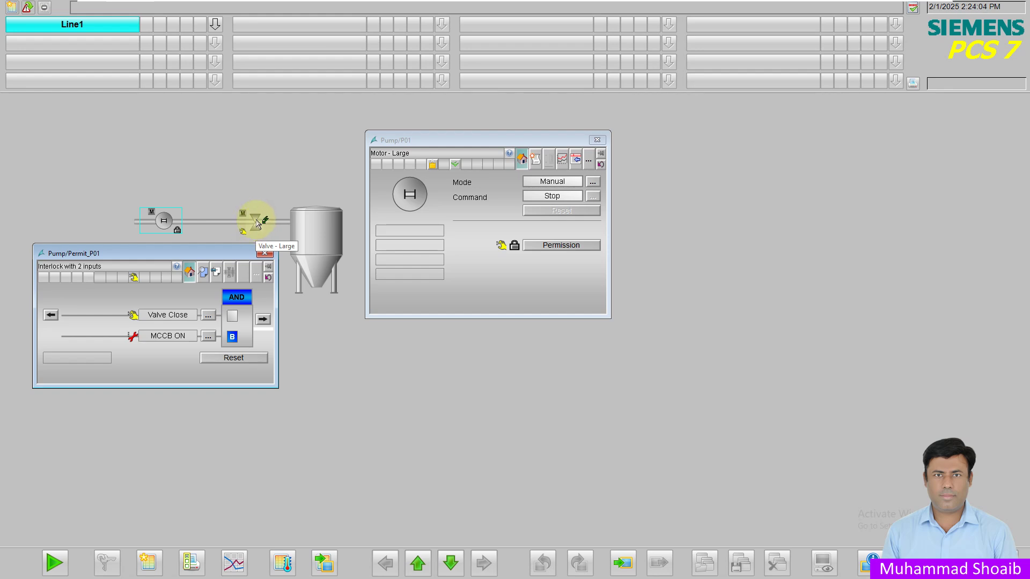
# - Open valve Val01's faceplate from the Permit_P01 interlock, move it clear of the graphics, command the valve to Open, and close its faceplate
pyautogui.click(51, 316)
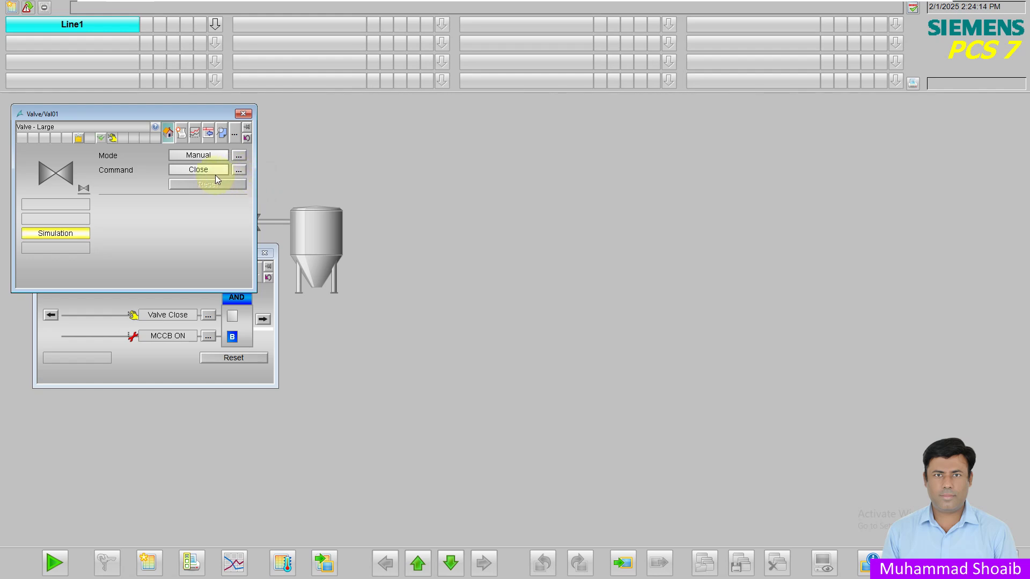
pyautogui.click(241, 171)
pyautogui.moveTo(160, 117); pyautogui.dragTo(494, 147)
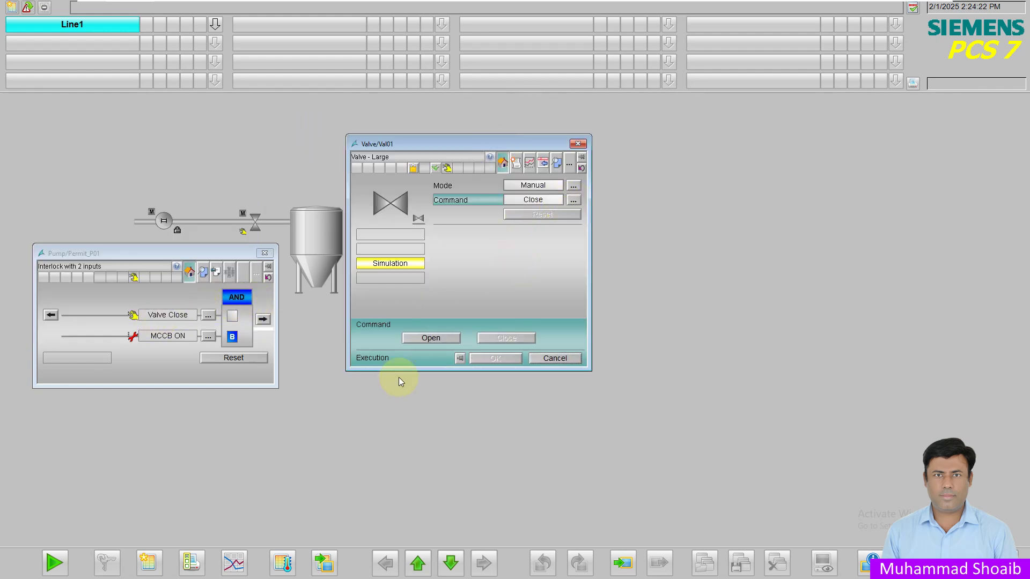
pyautogui.click(432, 338)
pyautogui.click(488, 359)
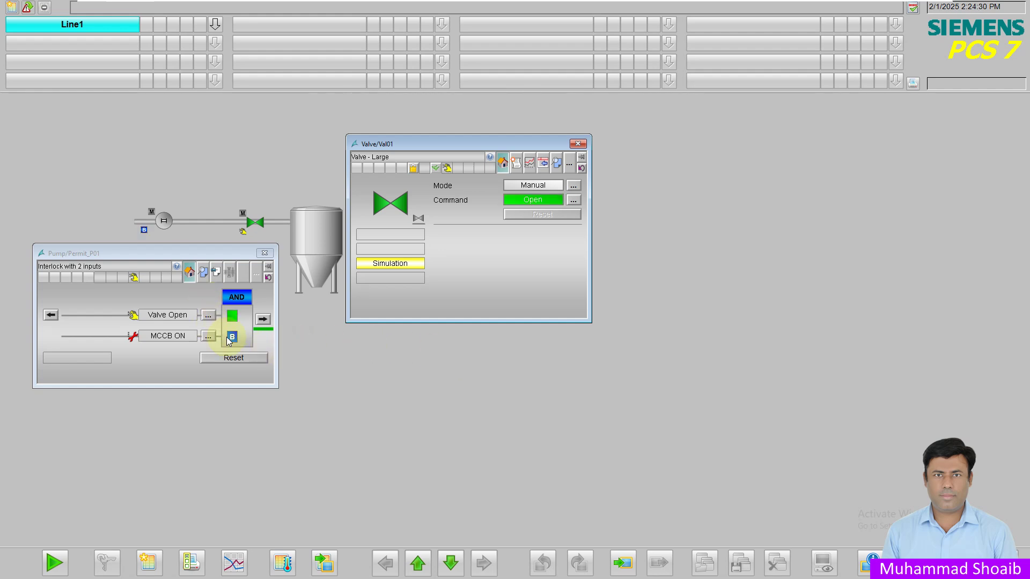
pyautogui.click(578, 144)
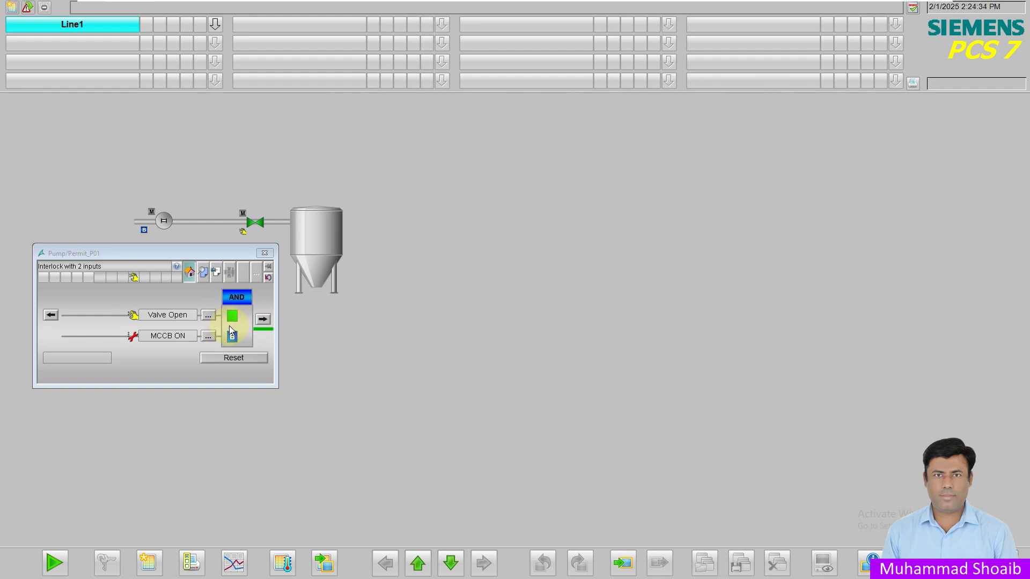
# - Open the Pump/P01 motor faceplate from the Permit_P01 interlock, move it clear of the graphics, and command the pump to Start
pyautogui.click(263, 319)
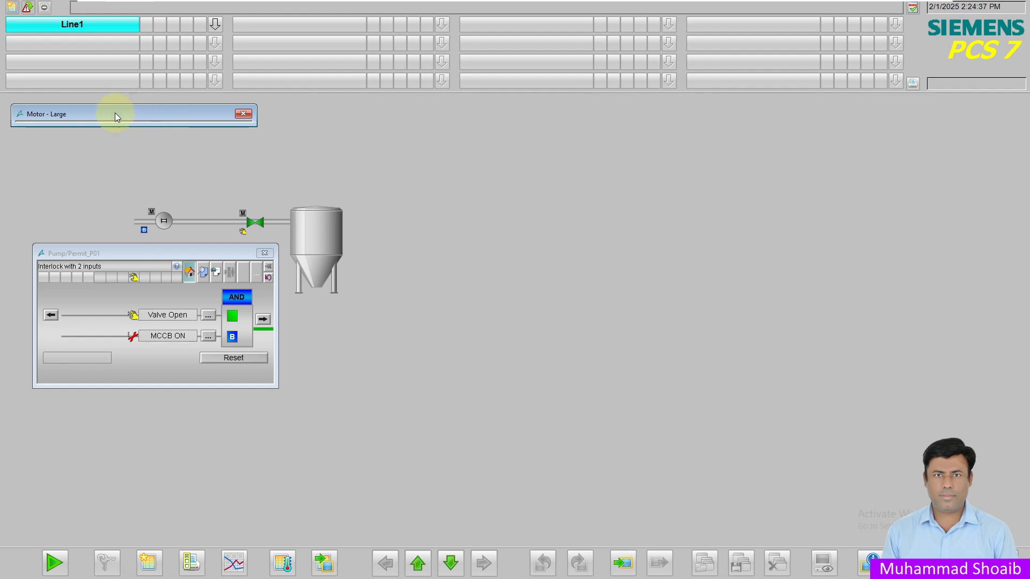
pyautogui.moveTo(131, 112); pyautogui.dragTo(508, 154)
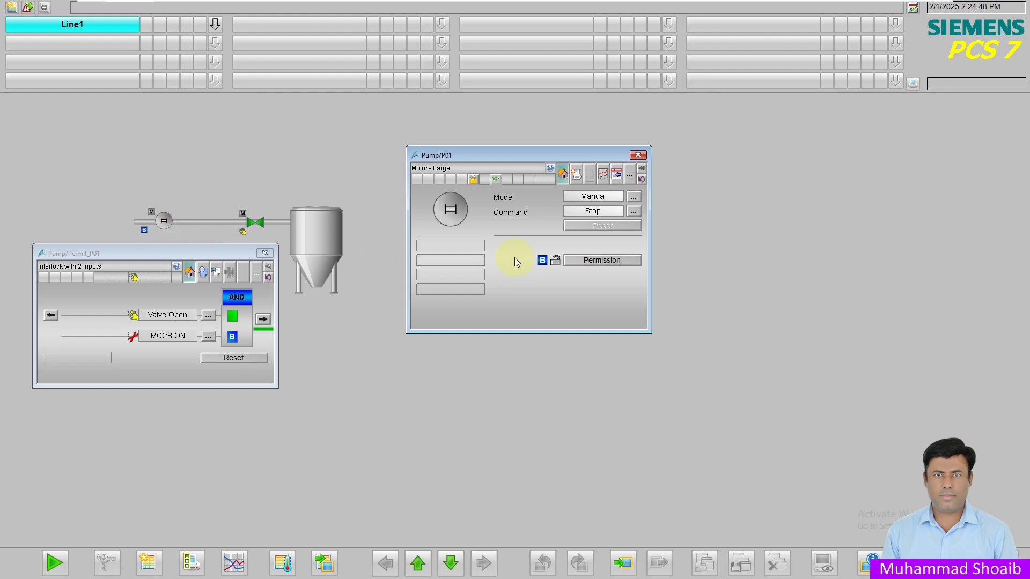
pyautogui.click(634, 213)
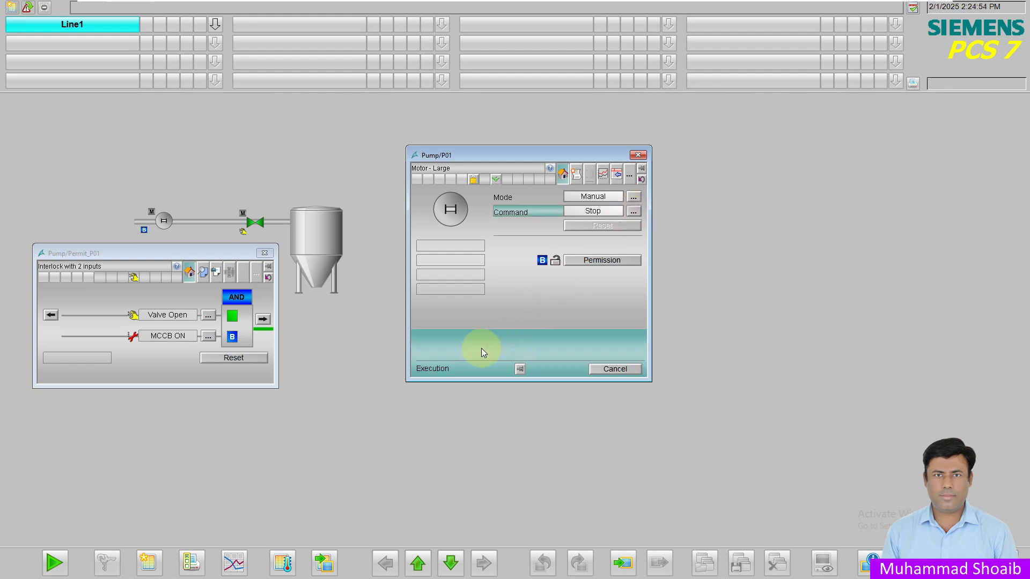
pyautogui.click(490, 350)
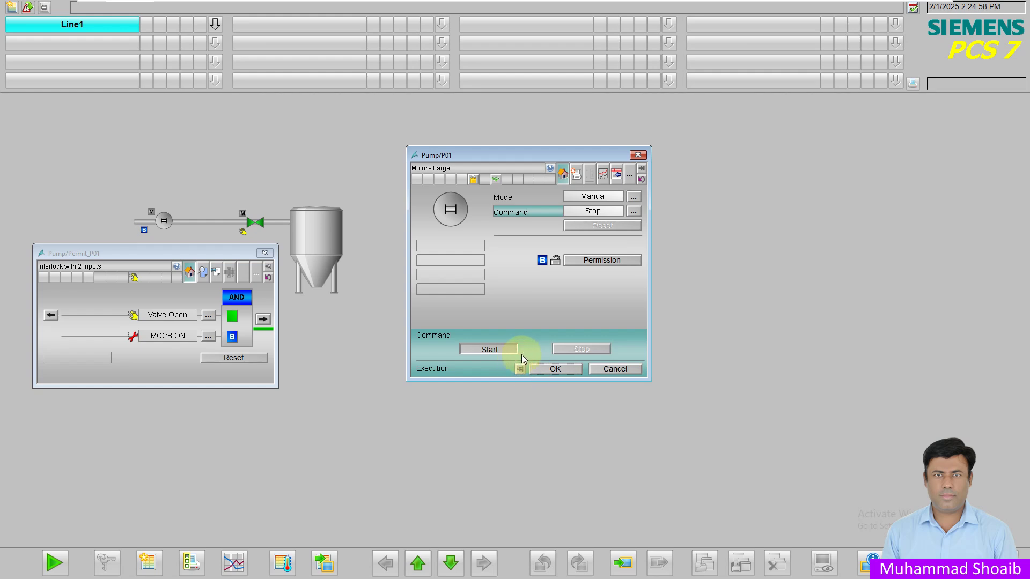
pyautogui.click(540, 370)
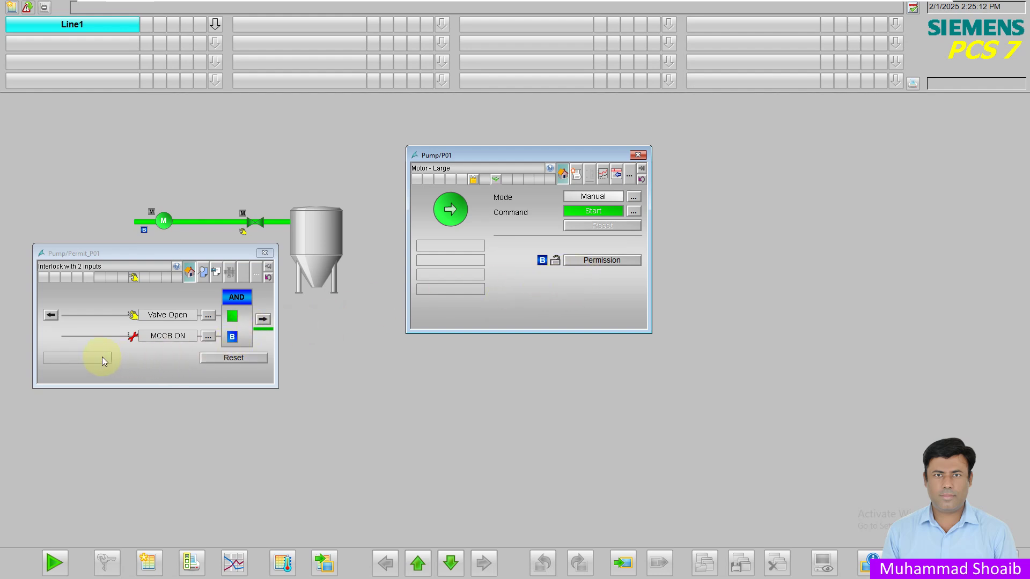
# - Reset the bypasses in the Pump/Permit_P01 interlock faceplate
pyautogui.click(208, 338)
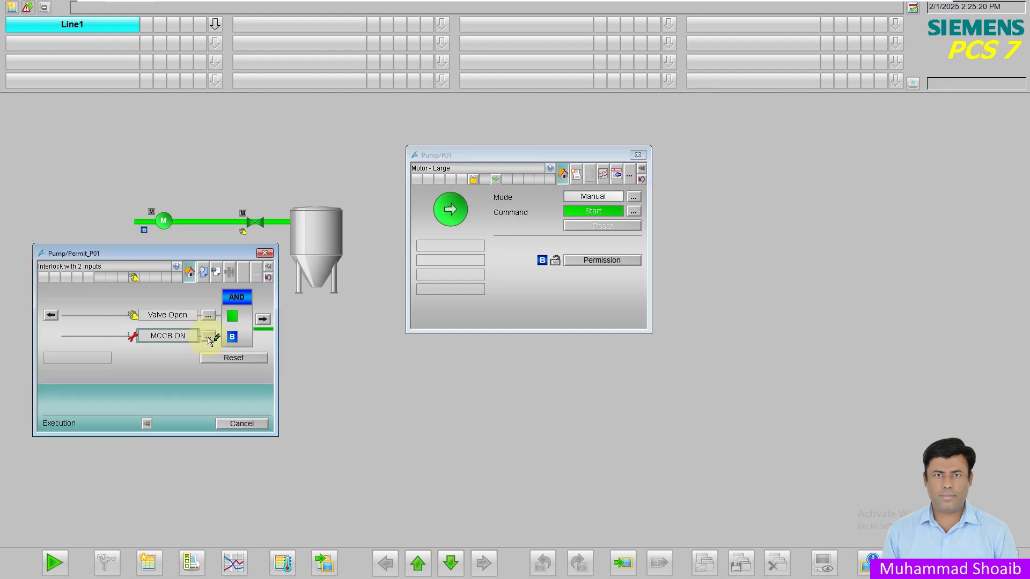
pyautogui.click(231, 360)
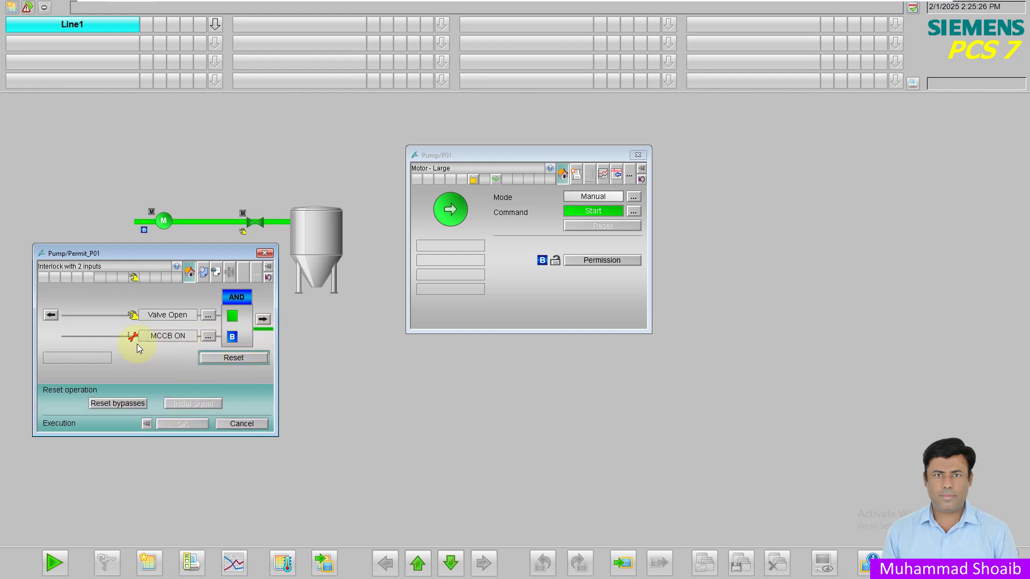
pyautogui.click(131, 403)
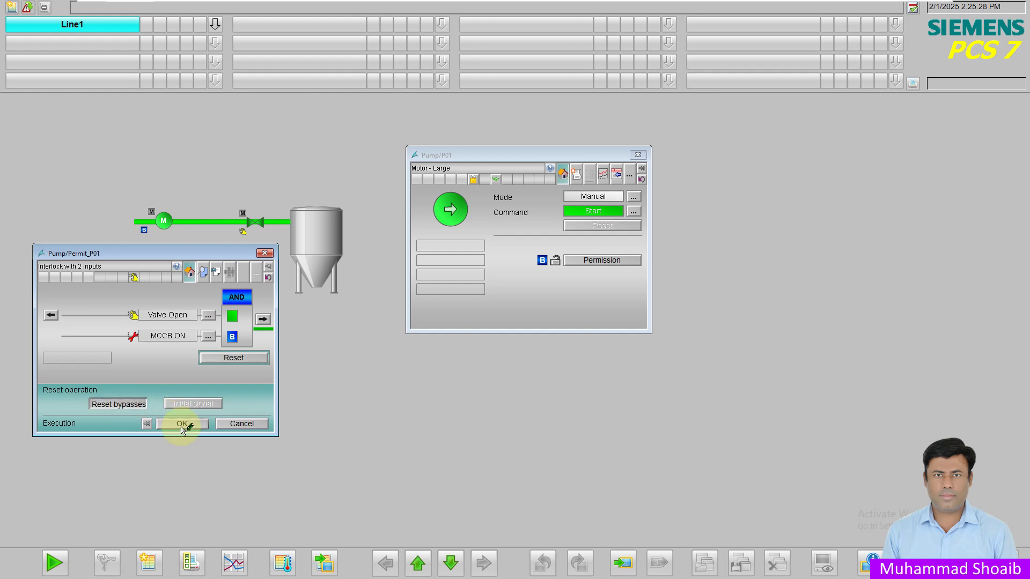
pyautogui.click(182, 423)
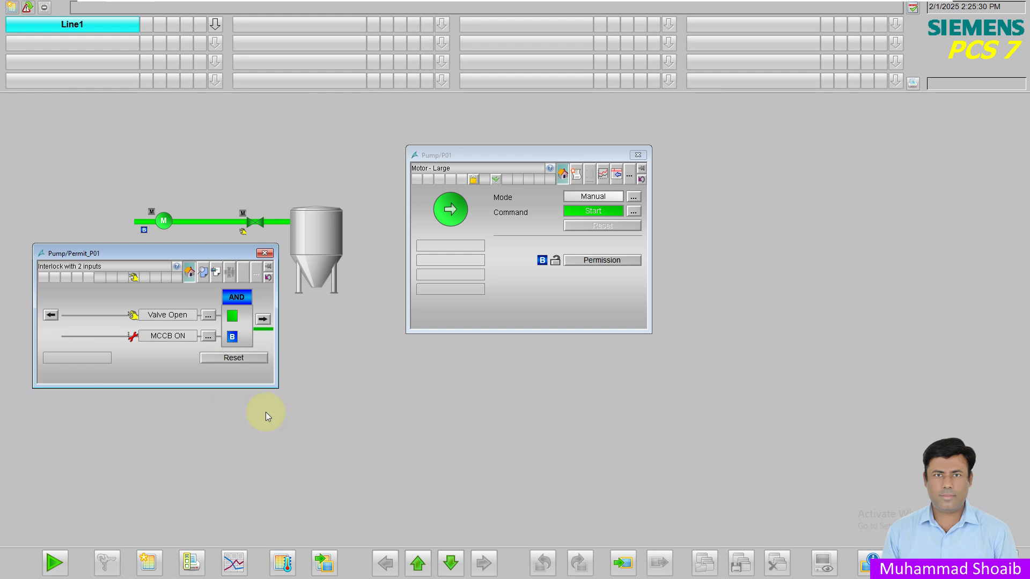
# - Switch to S7-PLCSIM, turn off bit 0 of input byte IB 0 for the MCCB signal, and minimize the simulator
pyautogui.press('super')
pyautogui.click(144, 568)
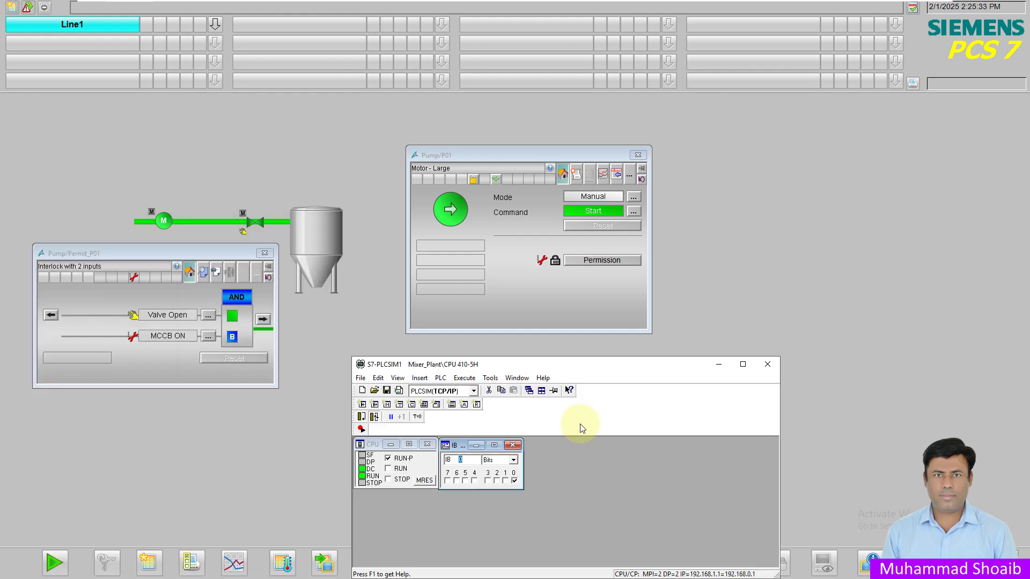
pyautogui.click(513, 481)
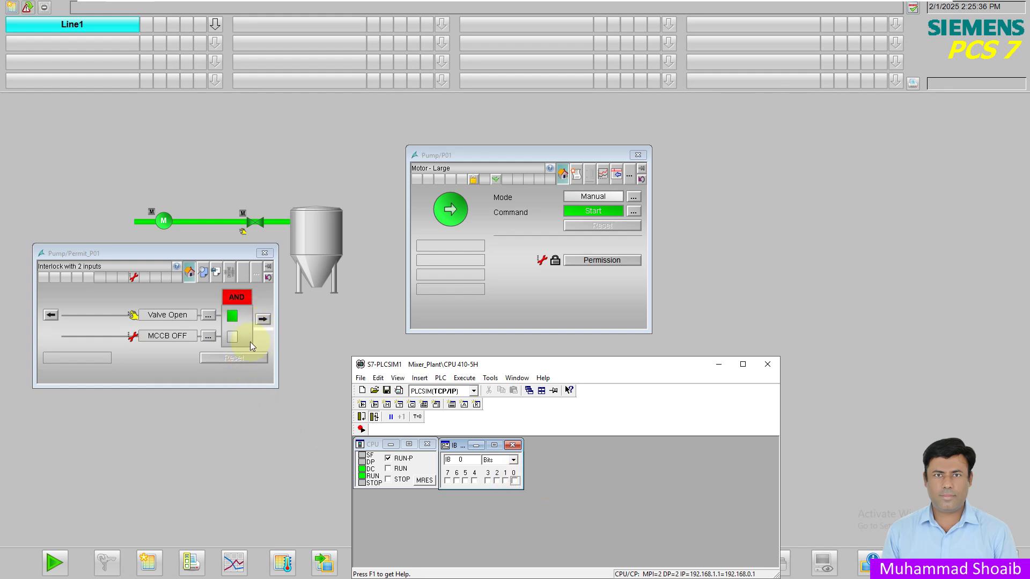
pyautogui.click(717, 365)
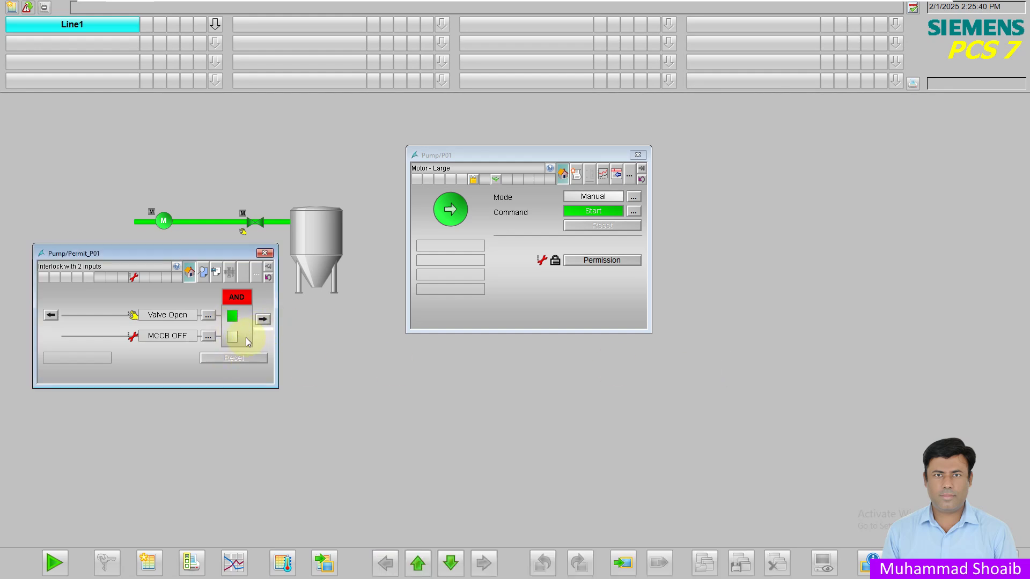